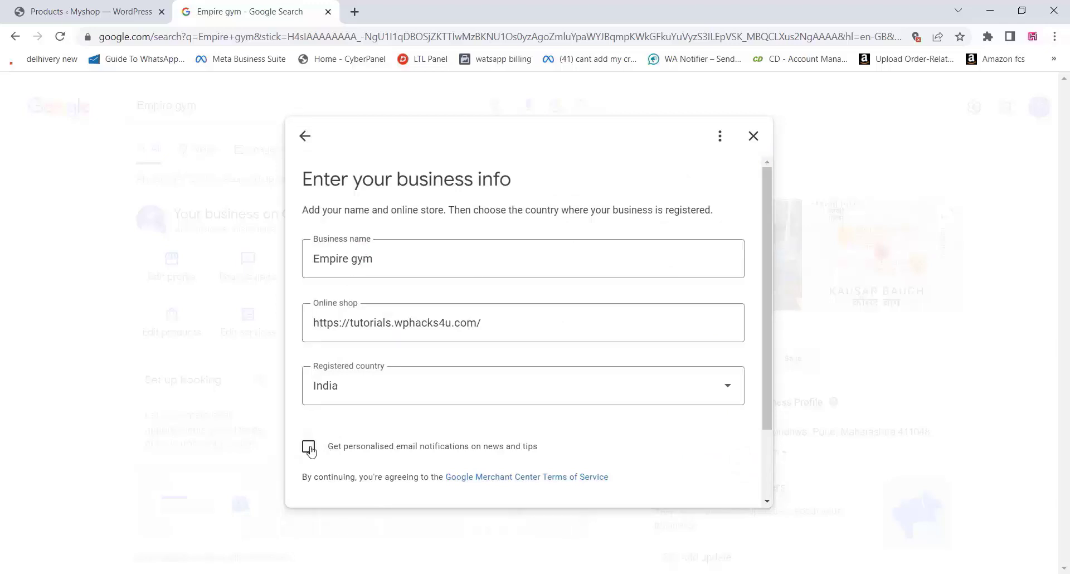
Finish the Empire gym business info form and continue to Merchant Center
scroll(552, 445, "down", 2)
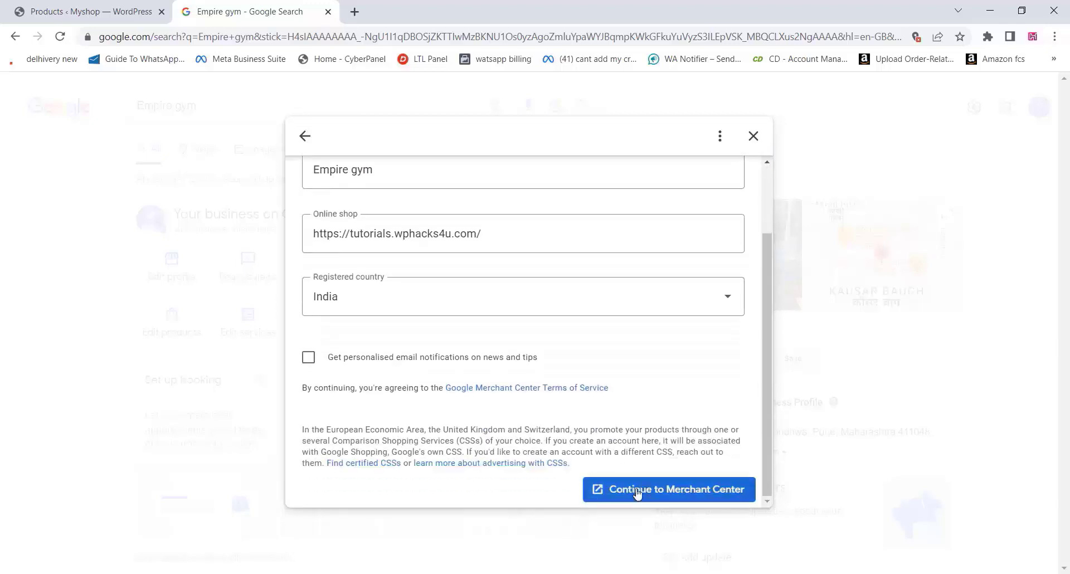
left_click(636, 490)
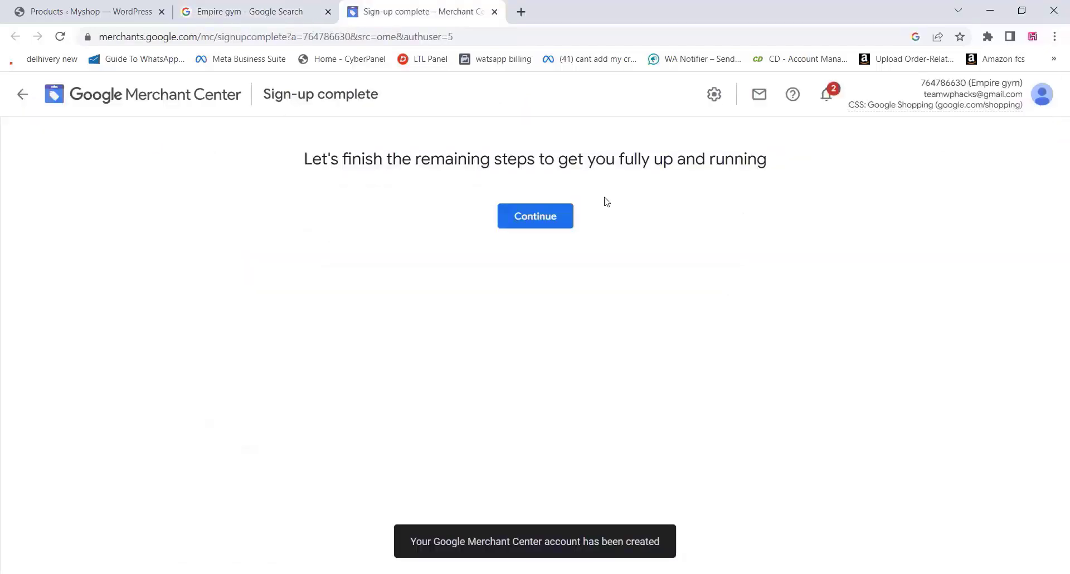
Add the Pune, Maharashtra 411048 business address and verify the phone number with the SMS code
left_click(560, 218)
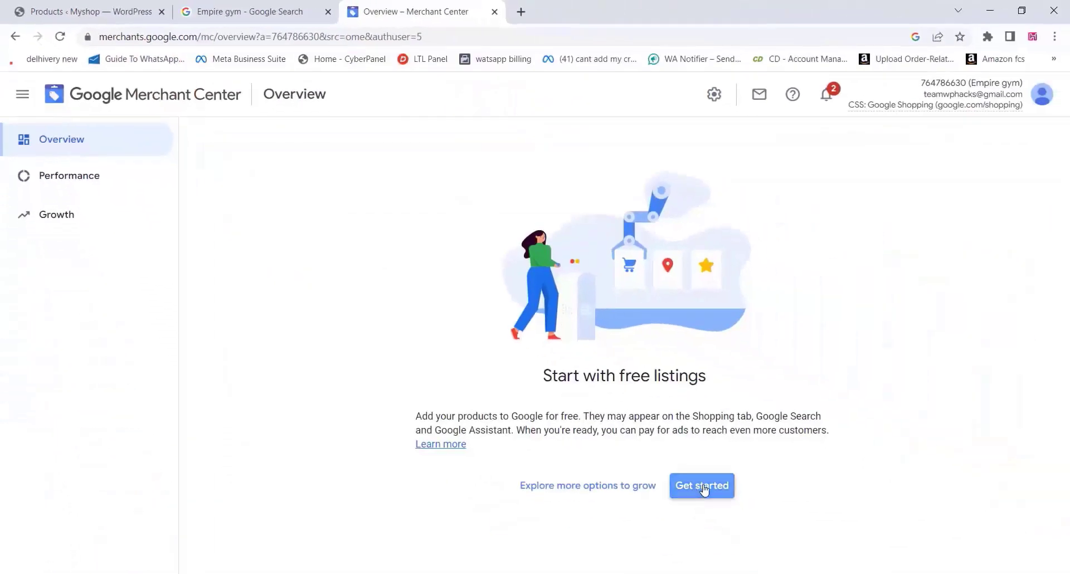
left_click(702, 486)
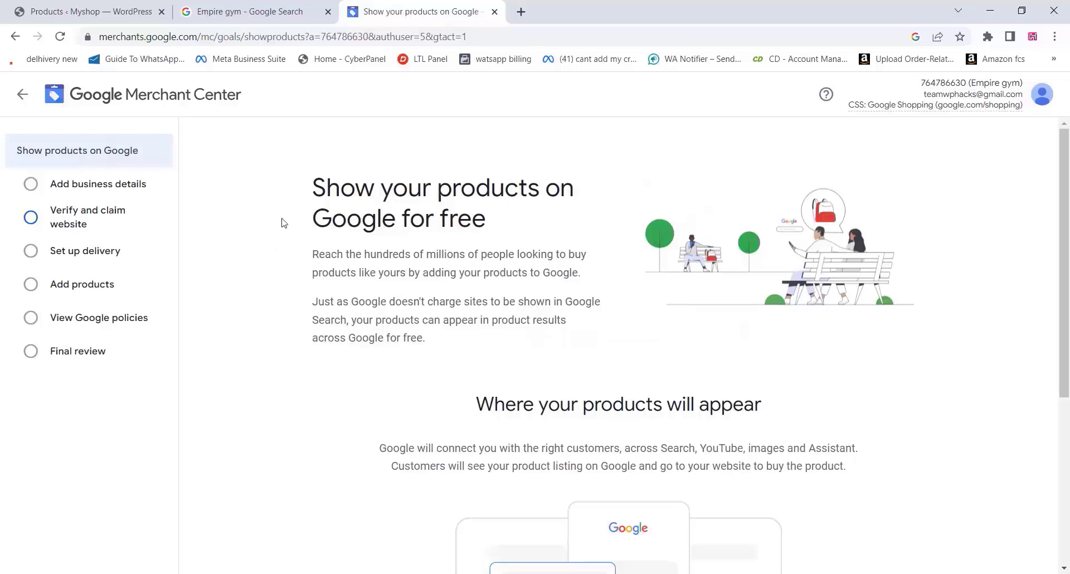
left_click(33, 187)
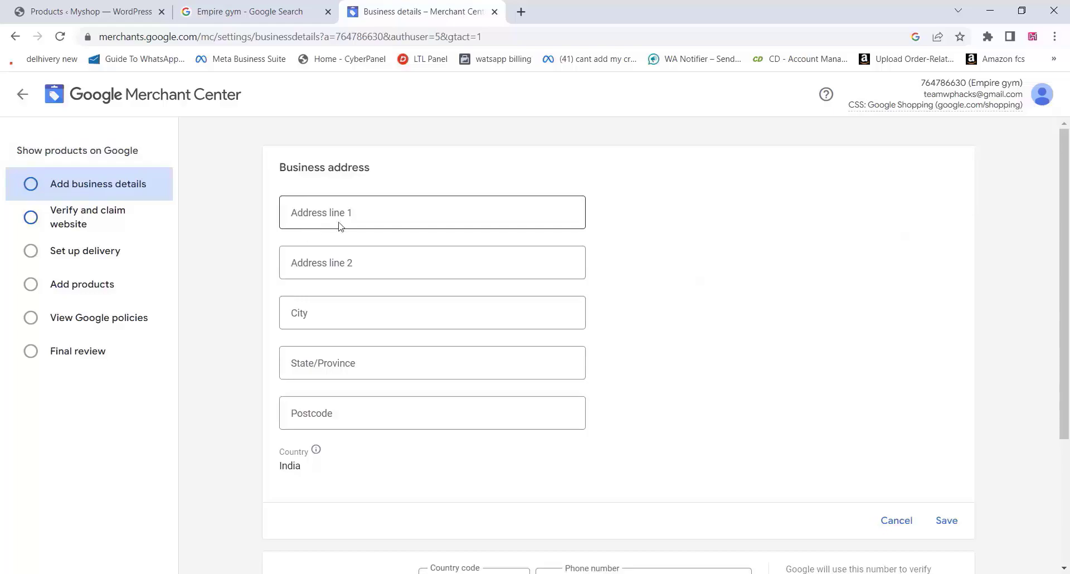
left_click(342, 218)
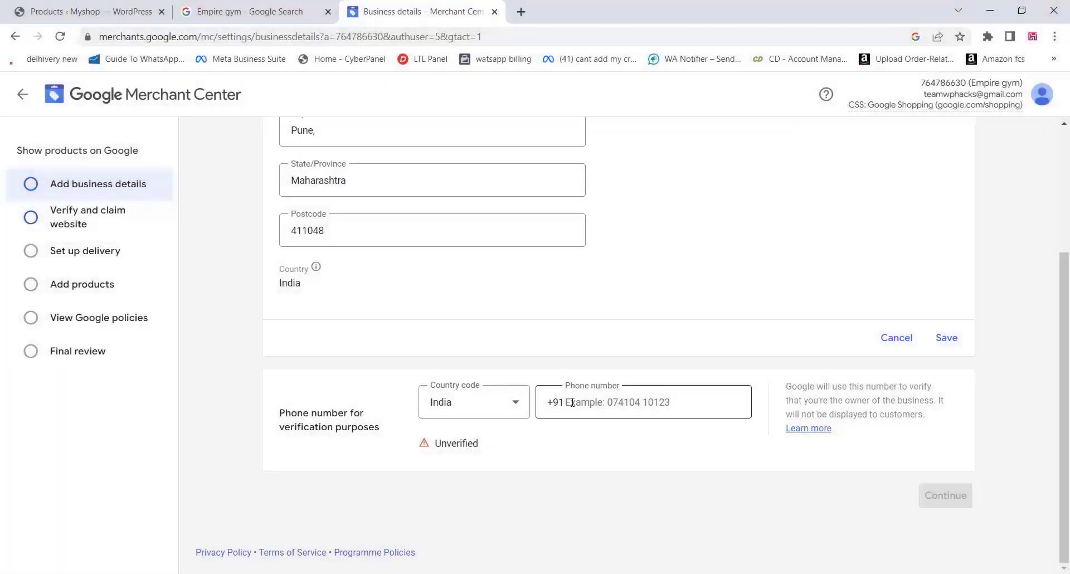
left_click(573, 402)
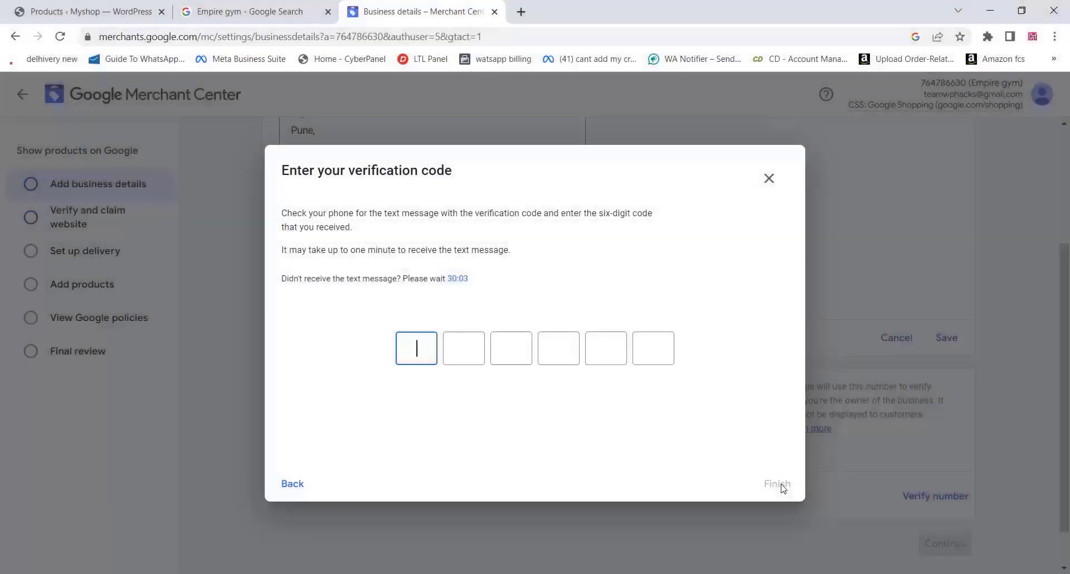
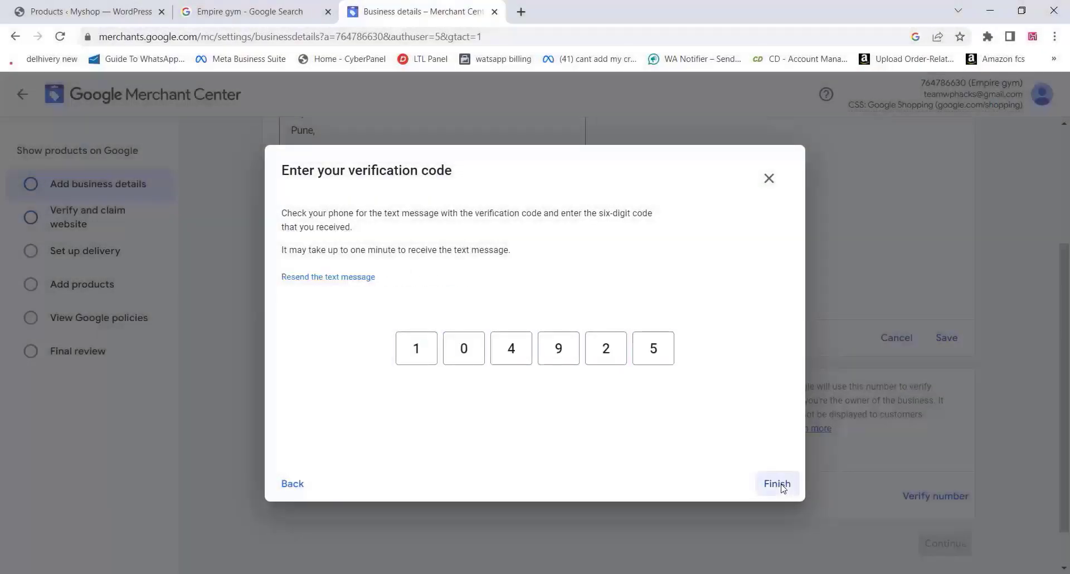
left_click(780, 485)
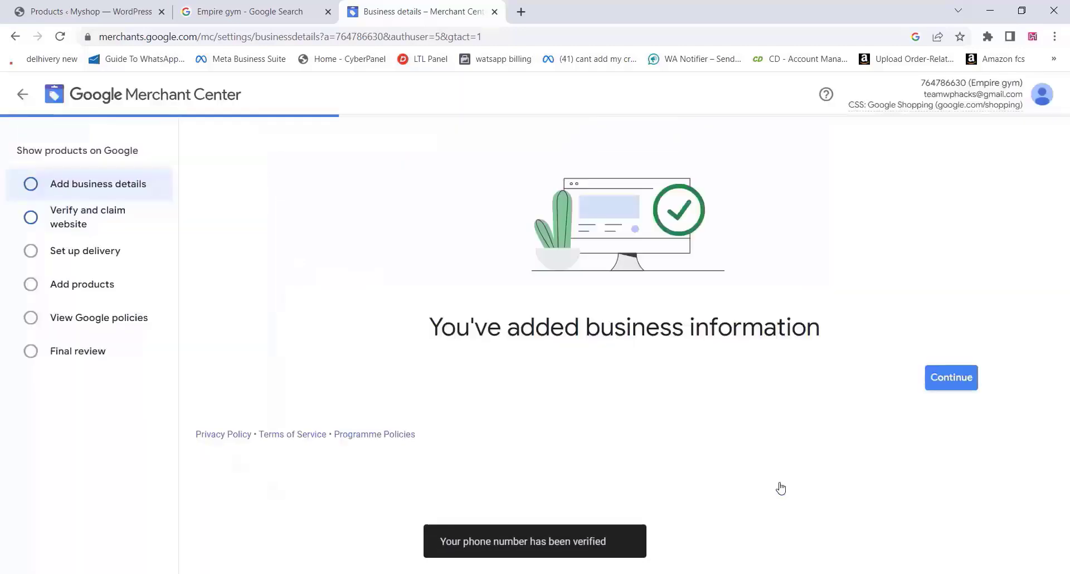
Choose HTML-file website verification and download googlecee7016fffe5a425.html
left_click(951, 379)
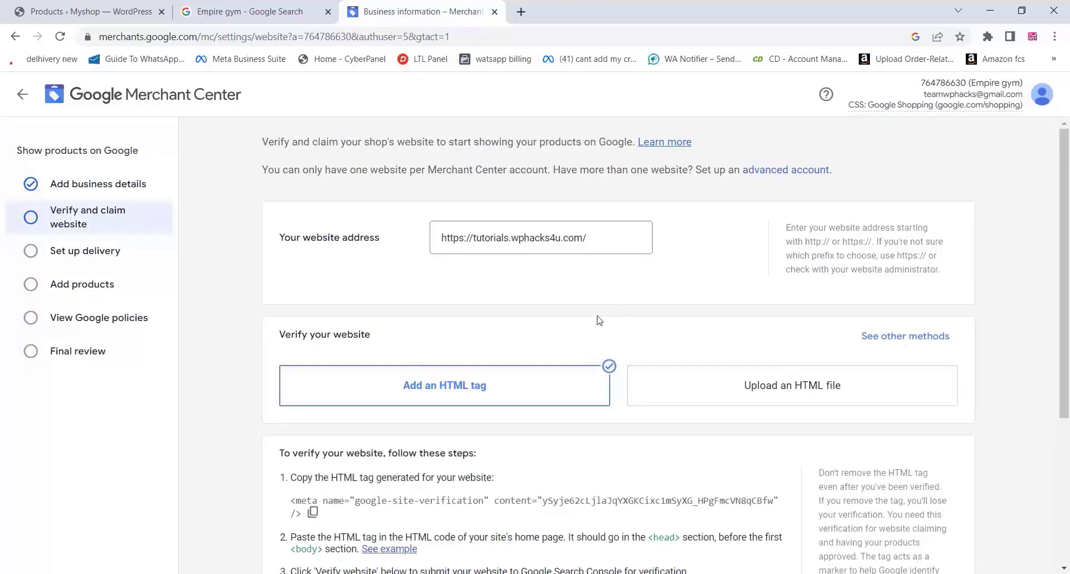
scroll(599, 320, "down", 3)
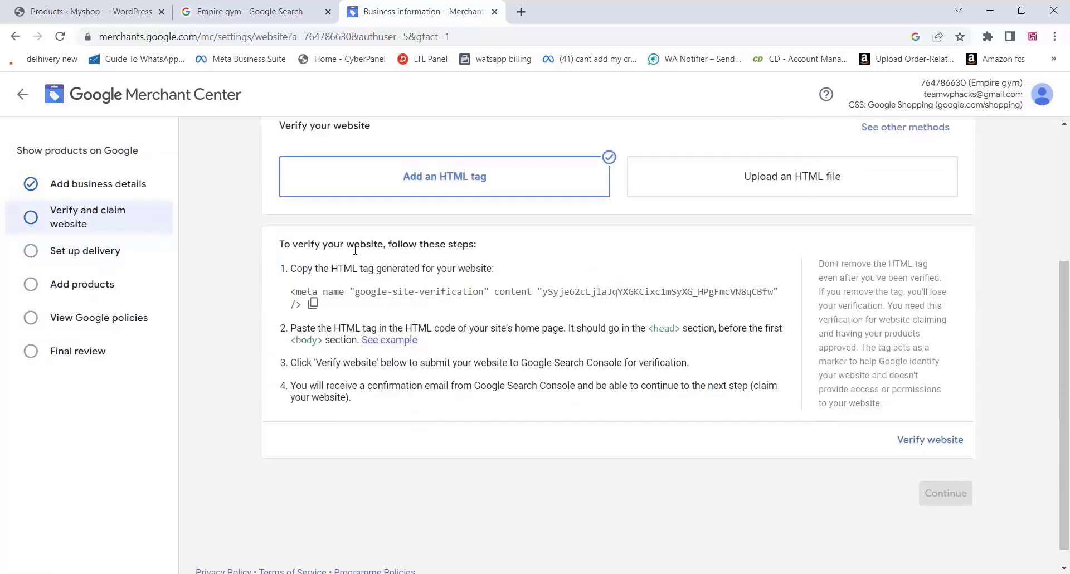
left_click(772, 180)
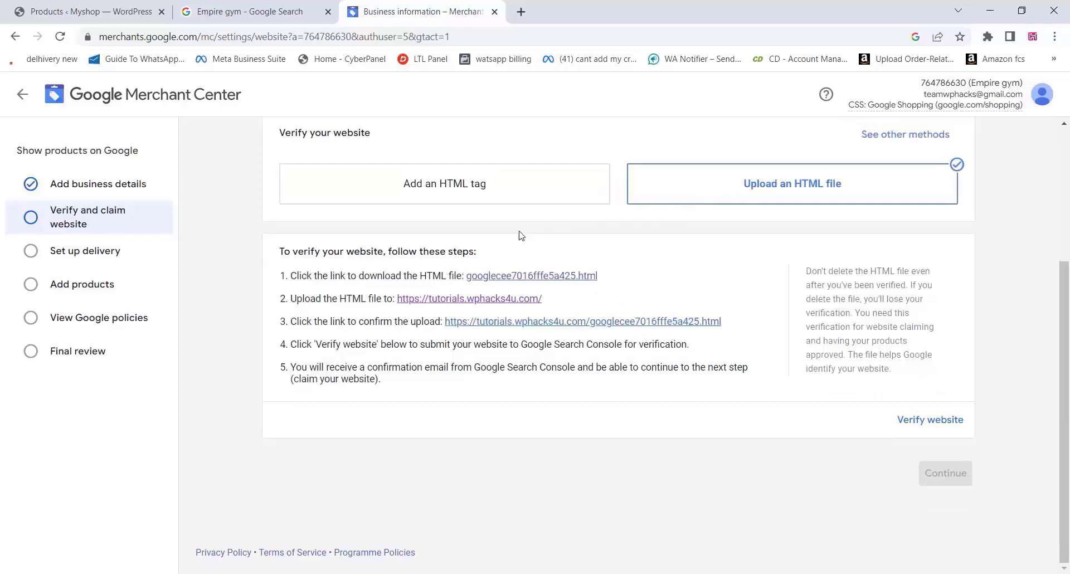
left_click(515, 276)
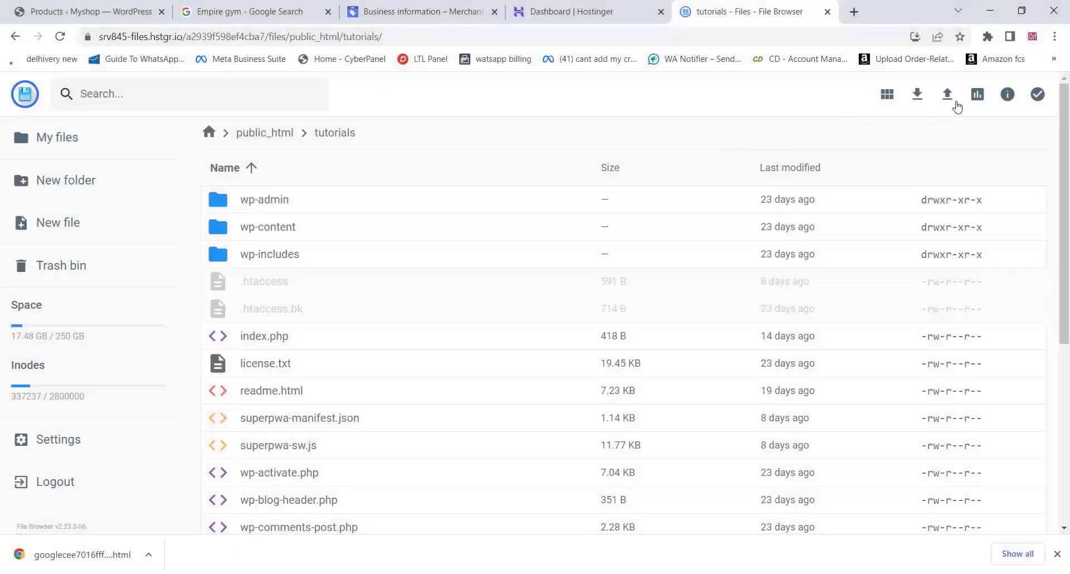
Upload googlecee7016fffe5a425.html into public_html/tutorials and close the Hostinger dashboard tab
left_click(946, 95)
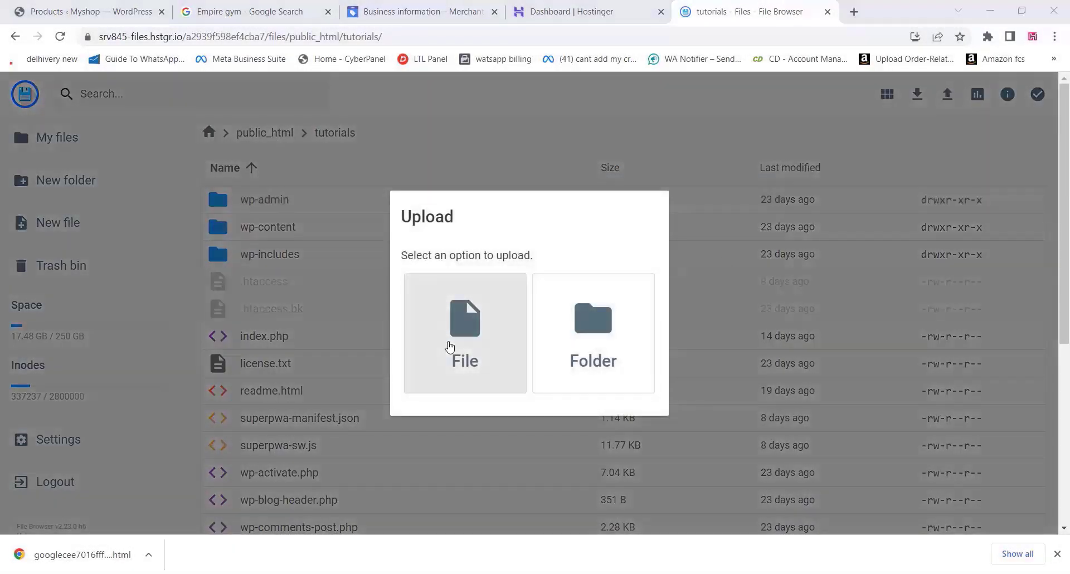
left_click(450, 347)
double_click(359, 317)
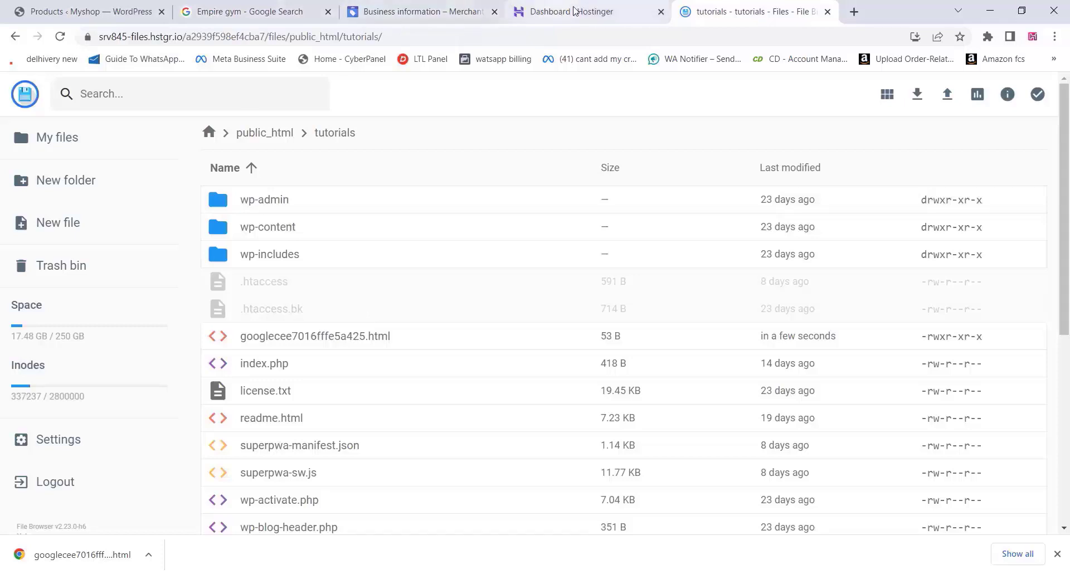
left_click(660, 11)
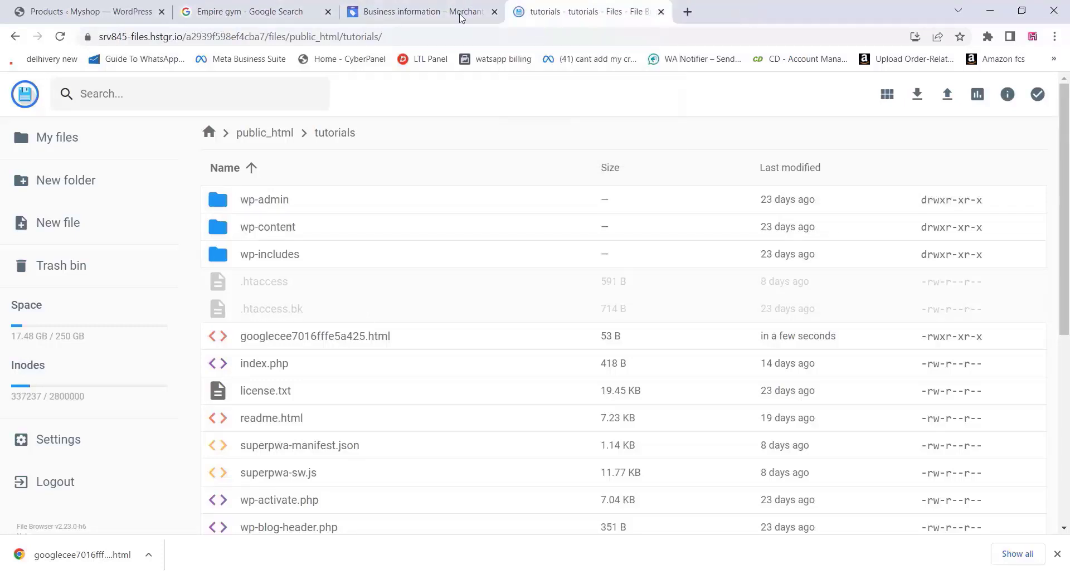
left_click(429, 11)
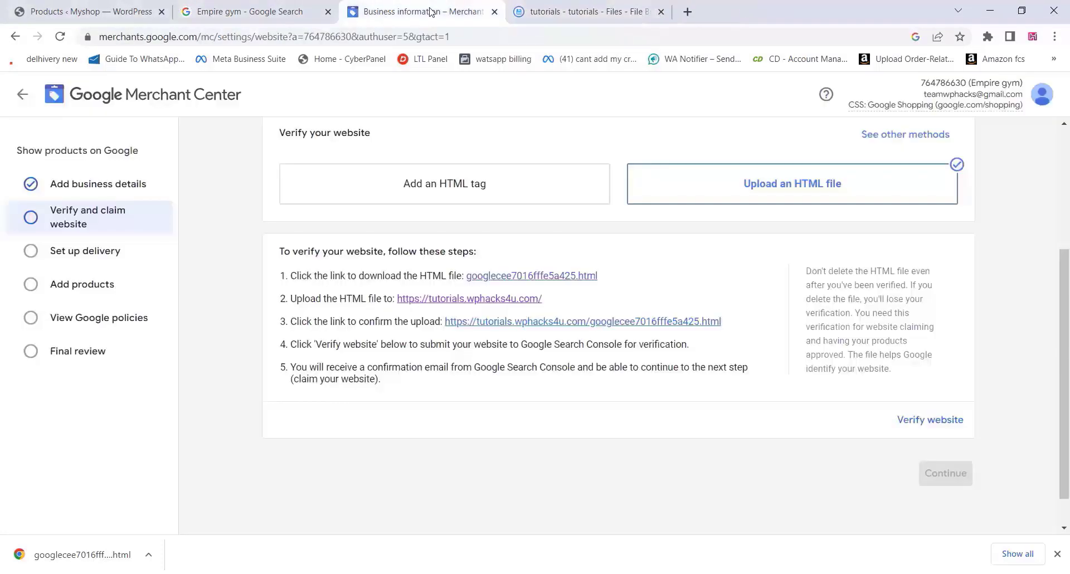
left_click(916, 422)
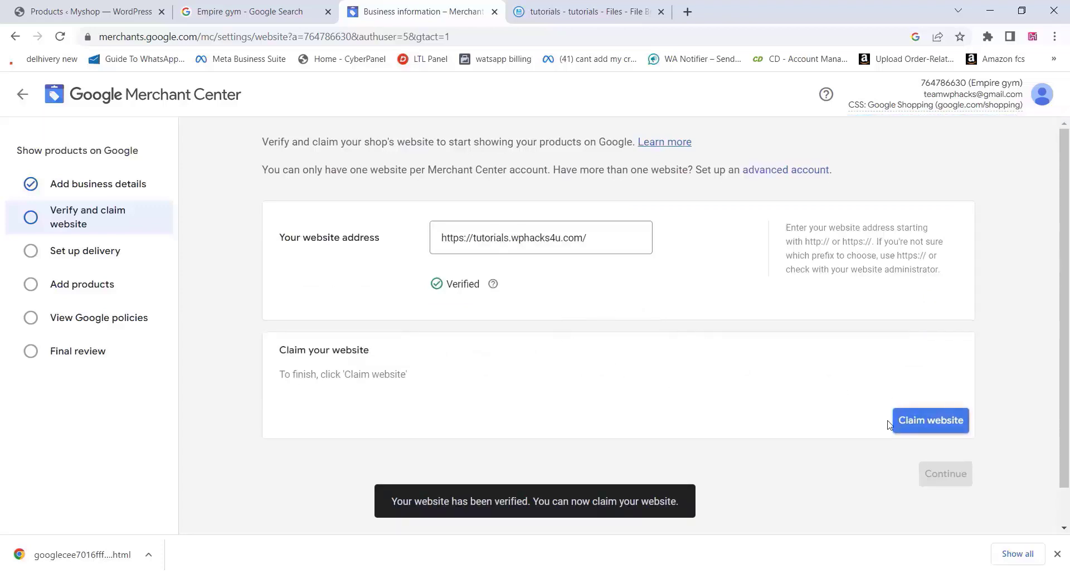
left_click(929, 424)
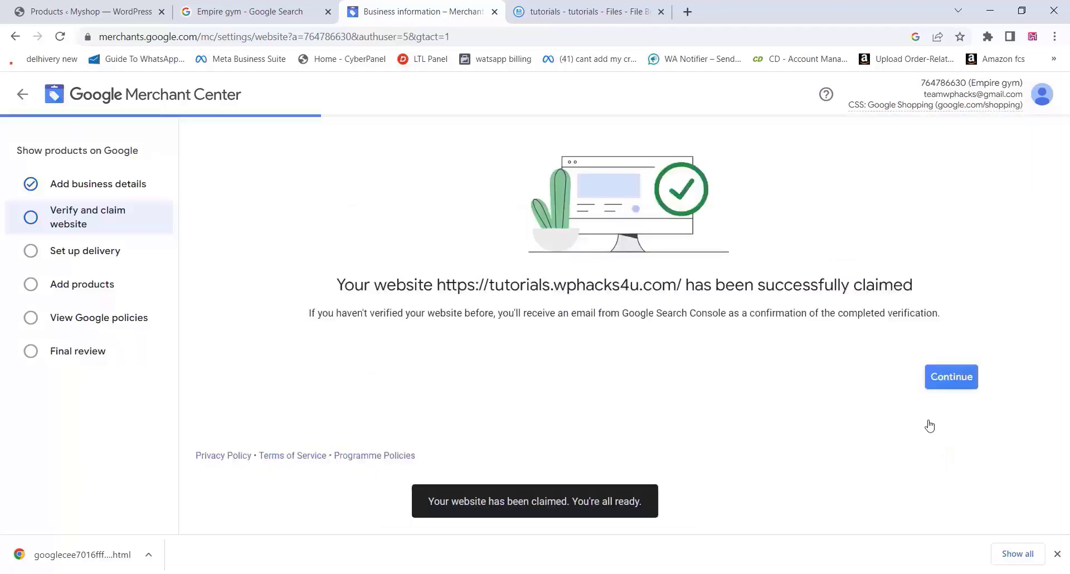
left_click(951, 377)
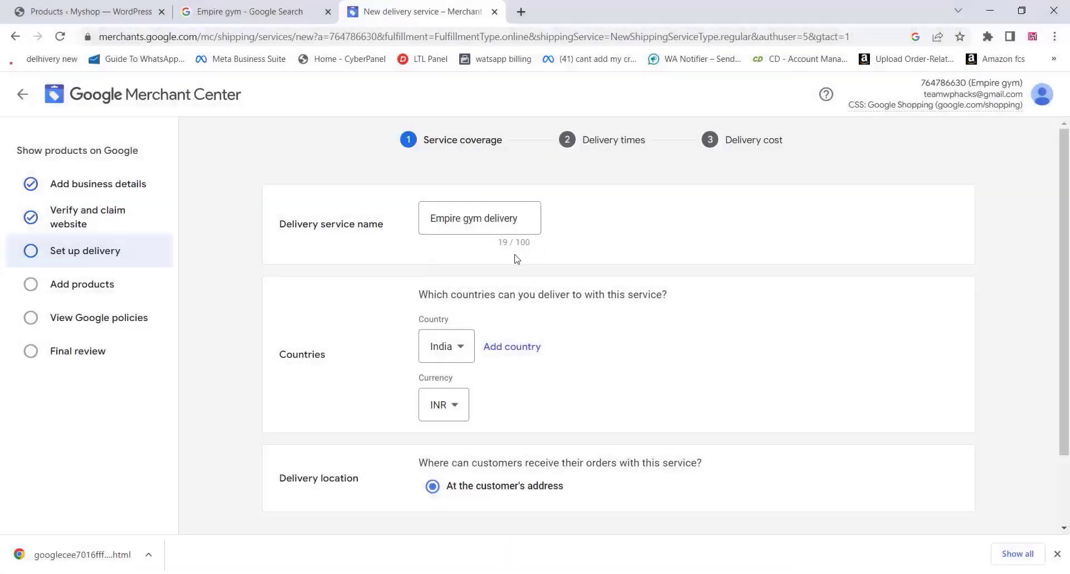
Save an India delivery service charging a flat rate of ₹120.00 on all orders
scroll(393, 293, "down", 3)
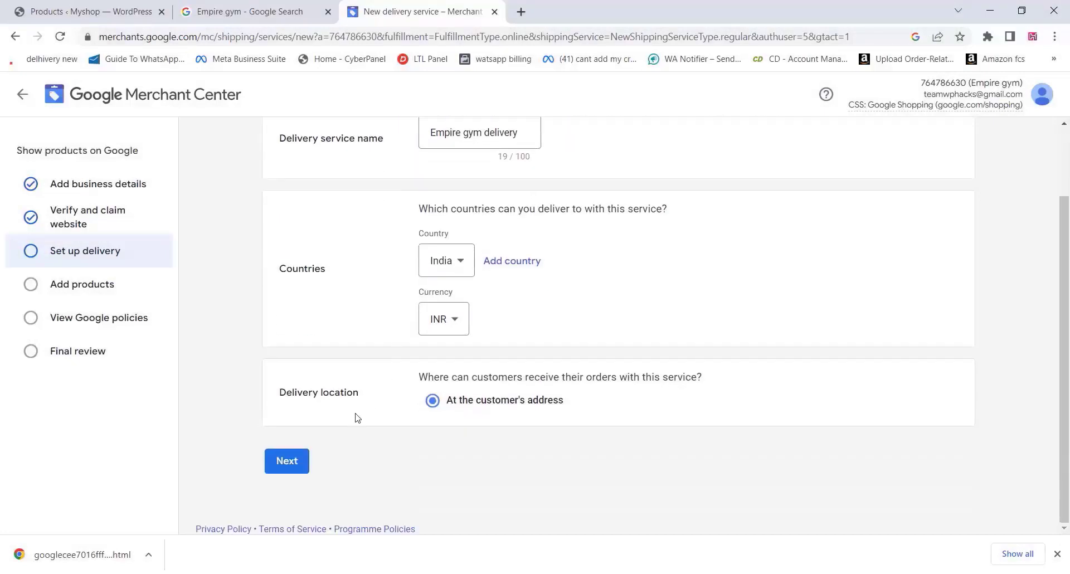
left_click(295, 463)
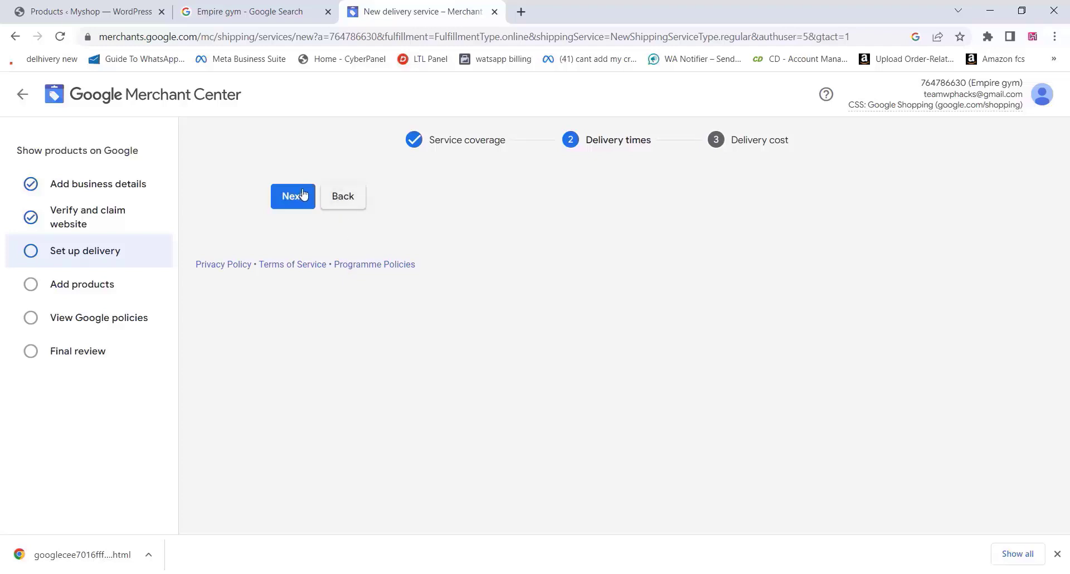
left_click(303, 197)
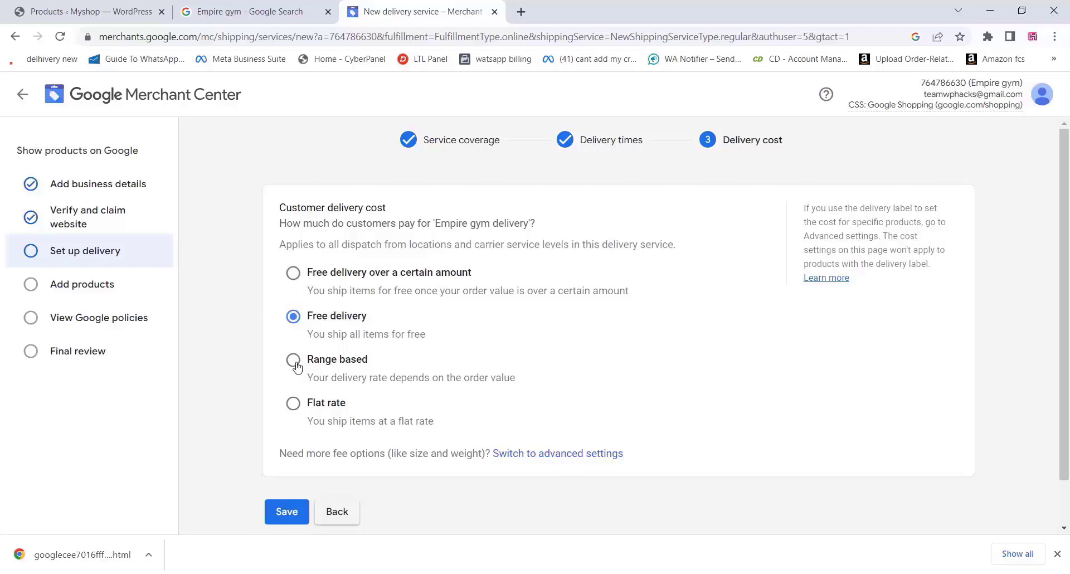
left_click(292, 403)
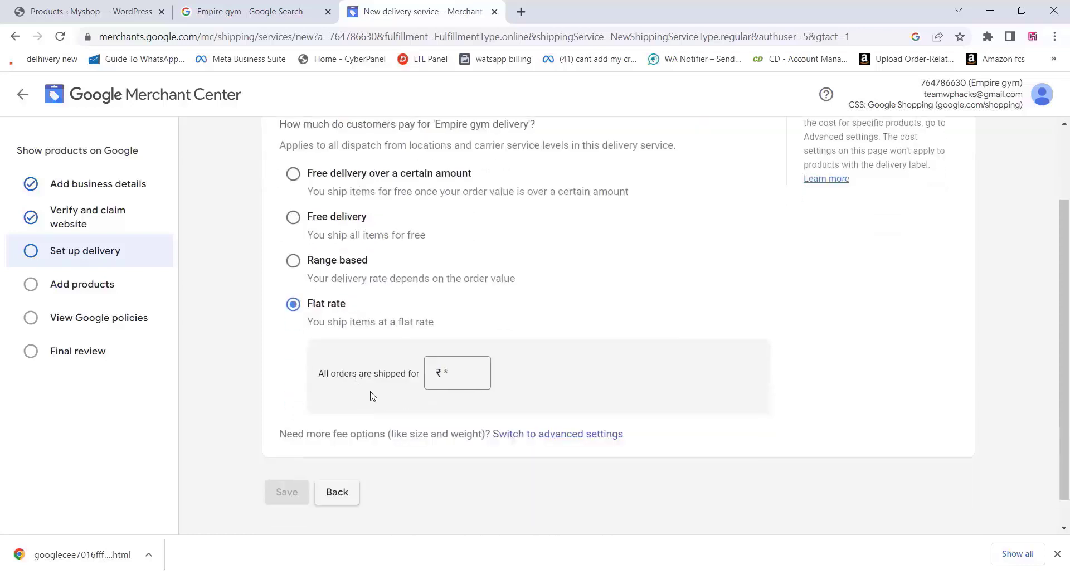
scroll(372, 396, "down", 1)
left_click(459, 338)
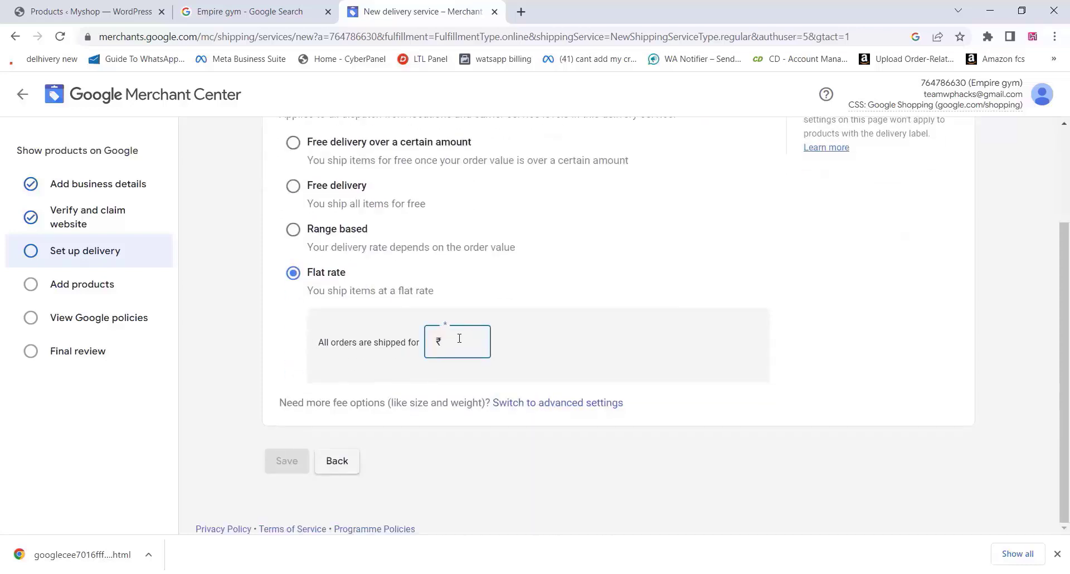
type("120")
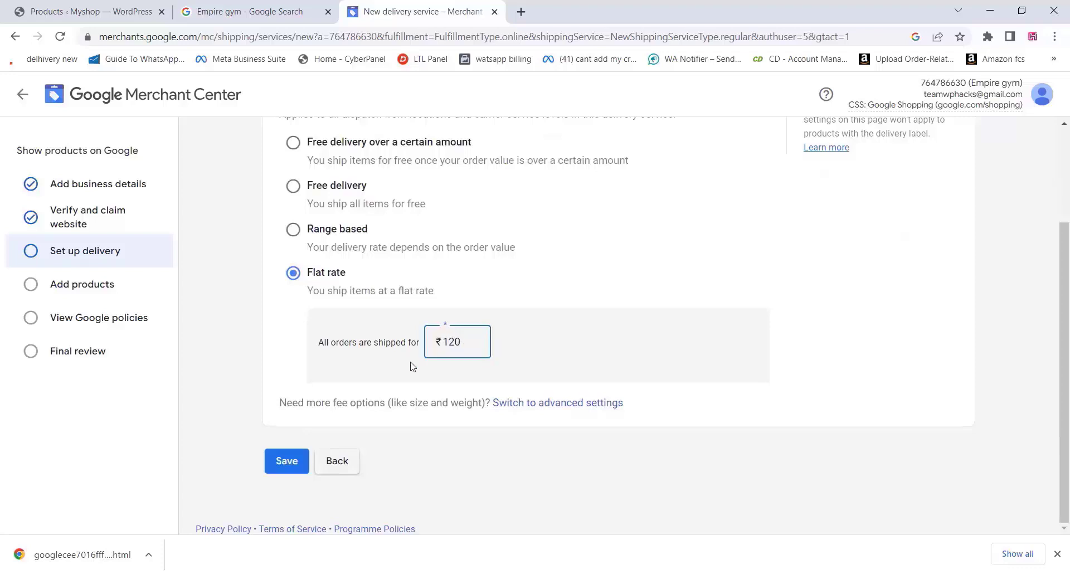
left_click(281, 462)
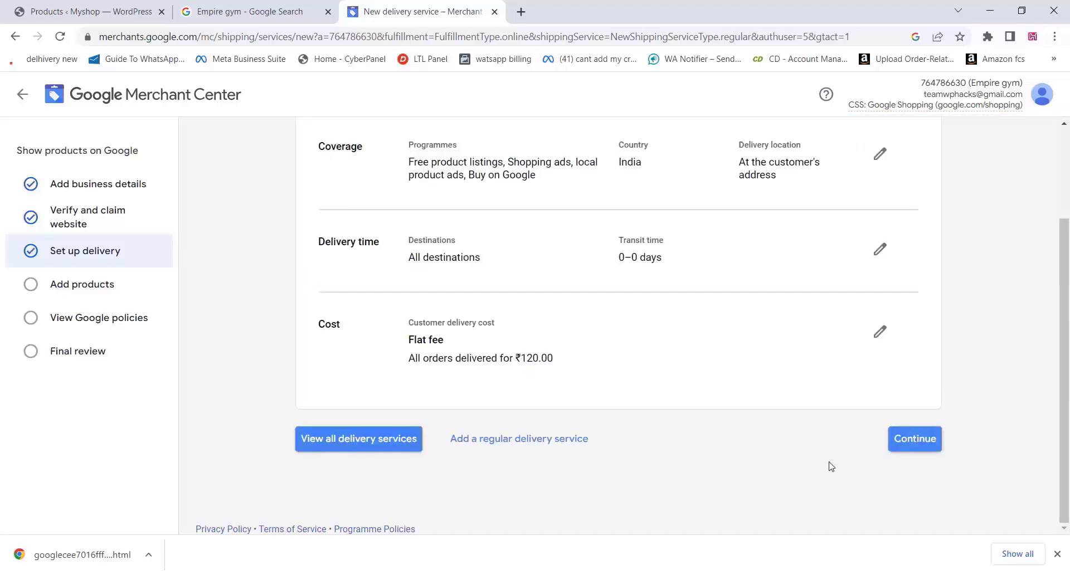
scroll(831, 466, "up", 3)
scroll(831, 466, "down", 3)
Start a multi-product feed targeting India in English with Free listings as destination
left_click(913, 439)
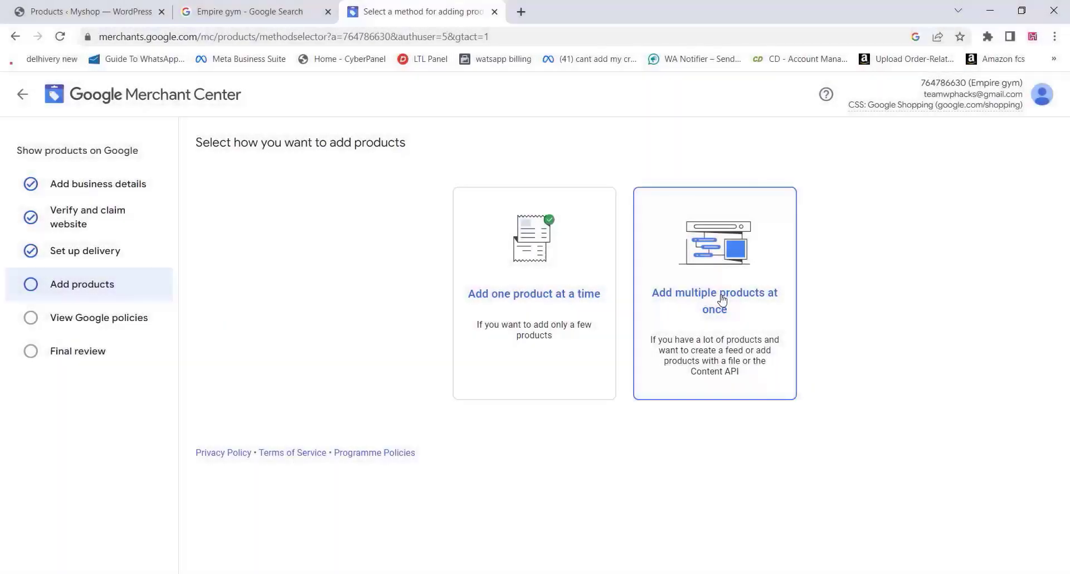
left_click(722, 299)
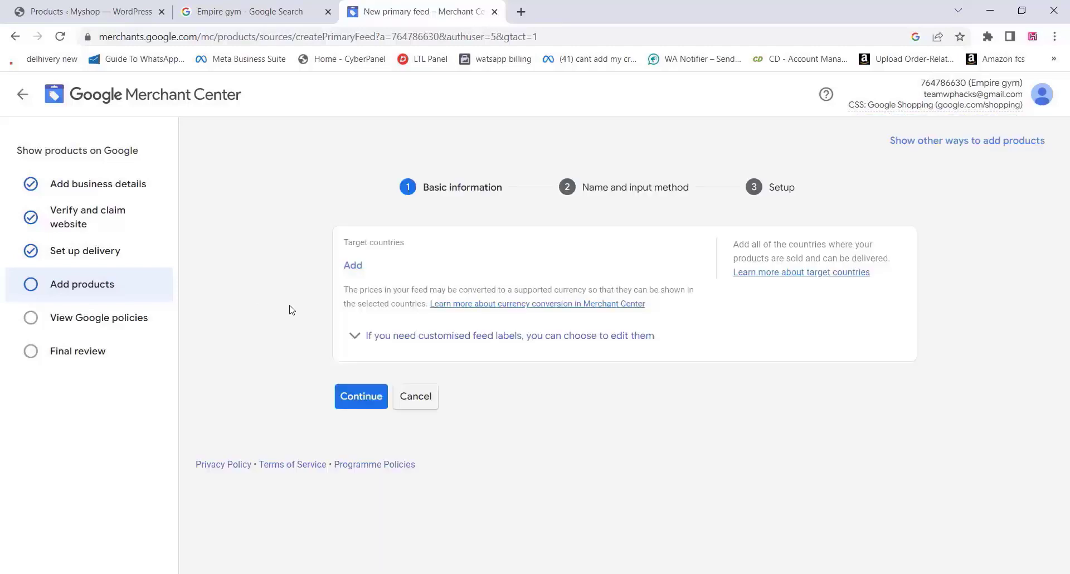
left_click(358, 266)
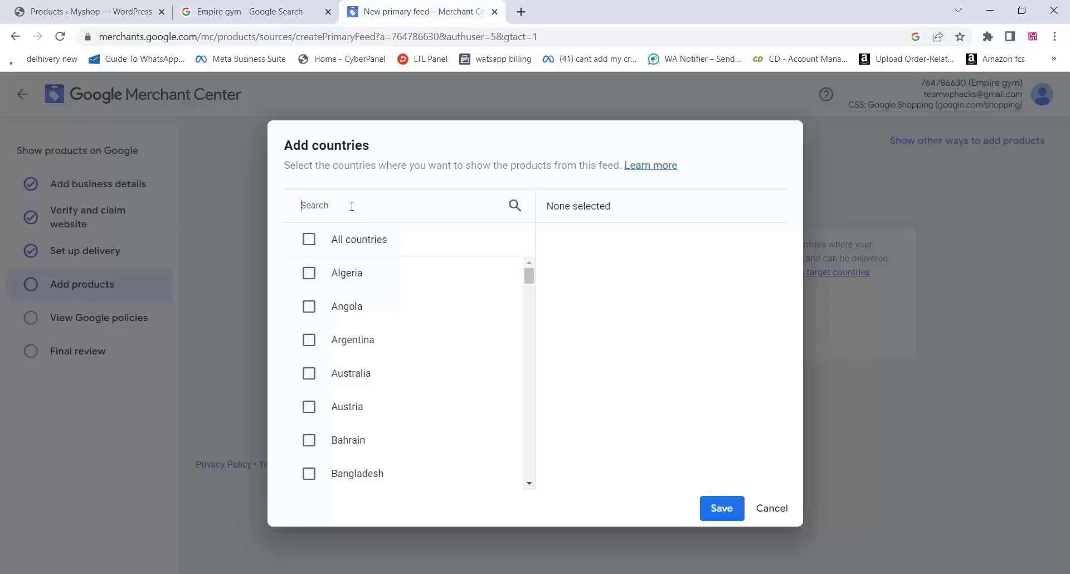
type("ind")
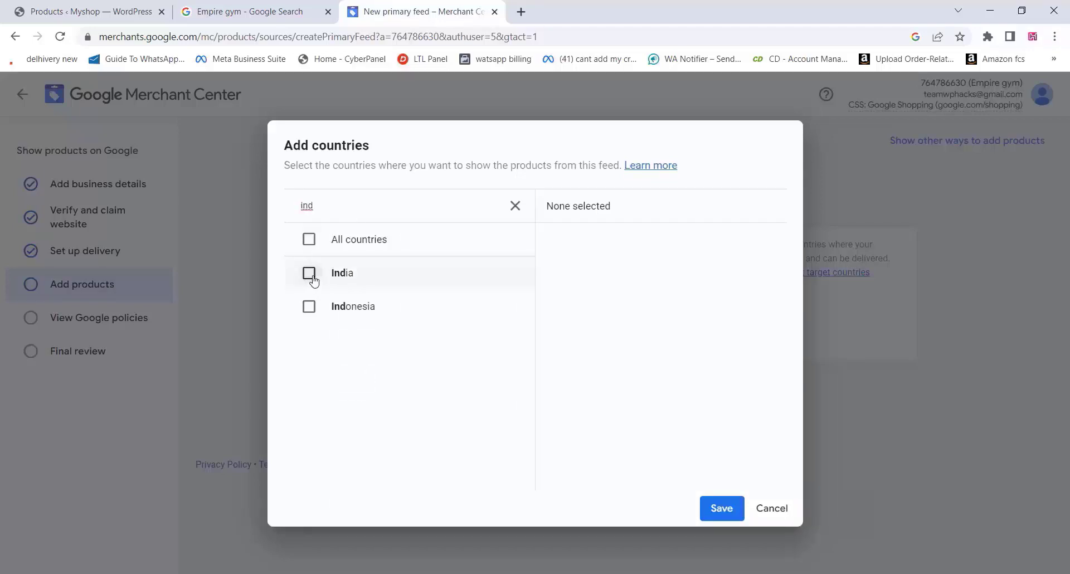
left_click(309, 273)
left_click(722, 508)
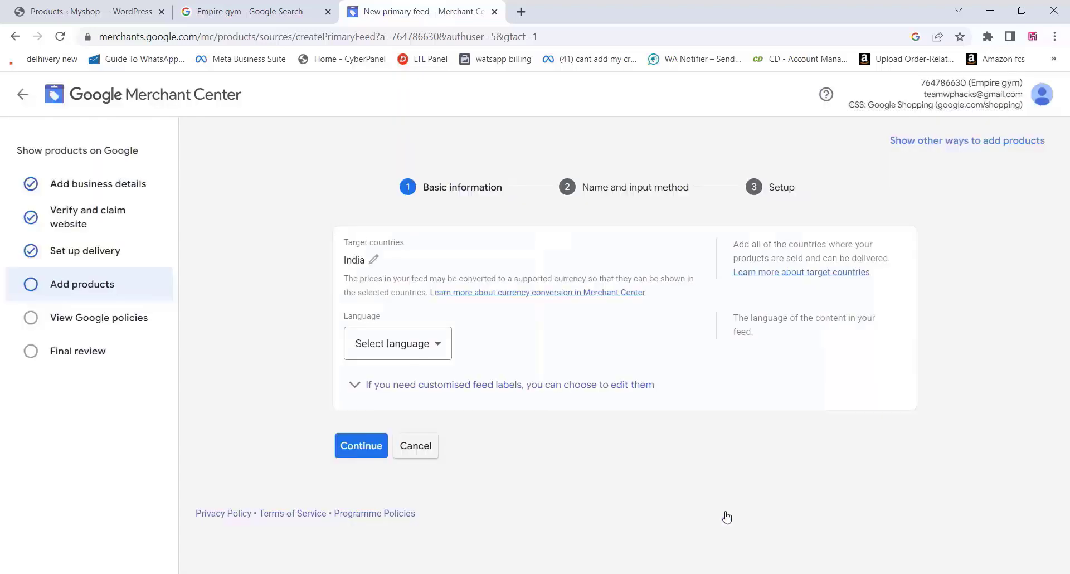
left_click(407, 348)
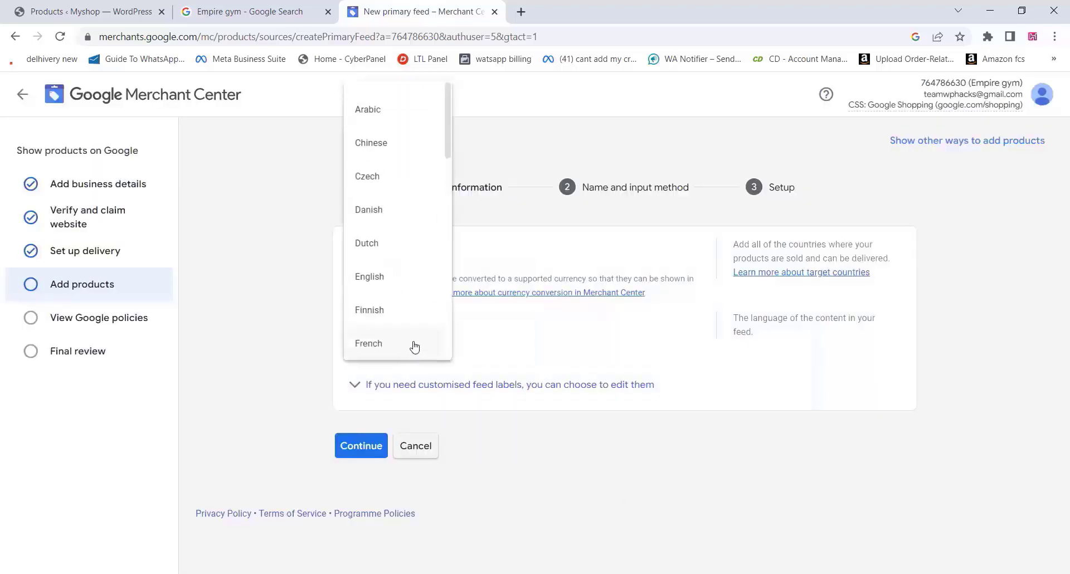
left_click(399, 277)
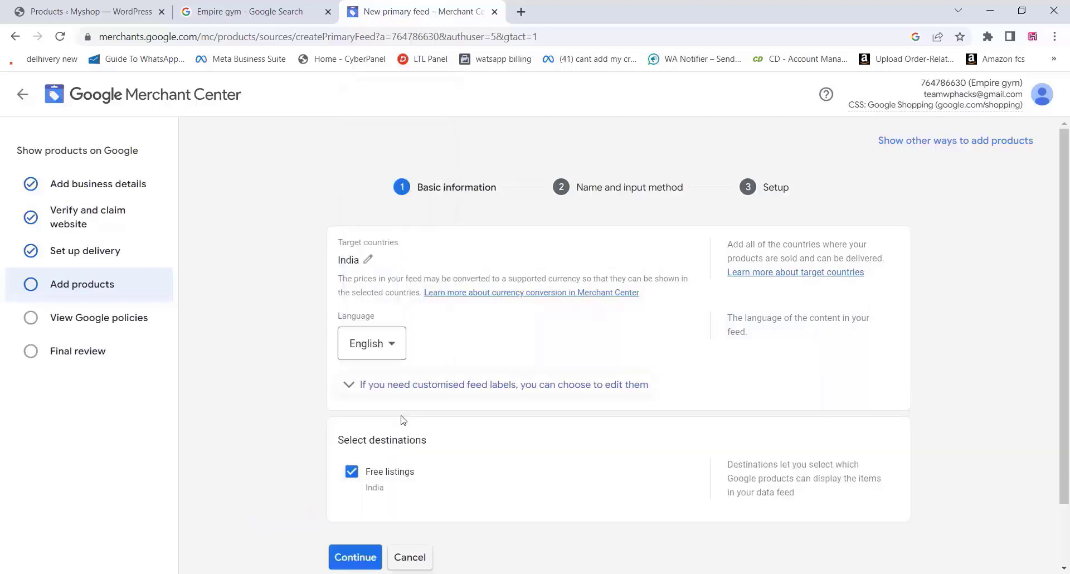
scroll(455, 393, "down", 2)
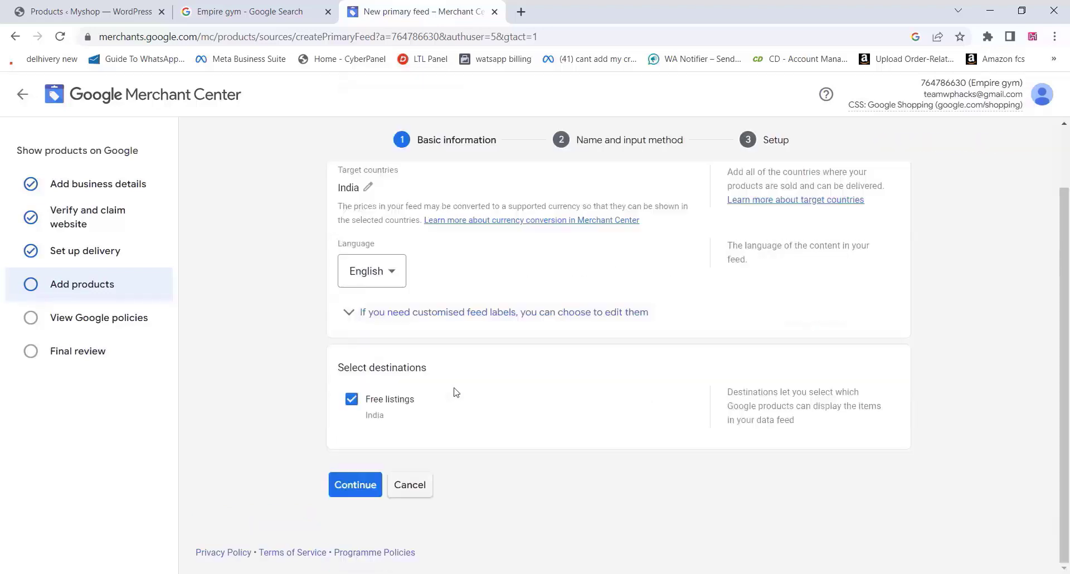
Name the primary feed Empire, choose Upload as input method, and start on the file name
left_click(359, 485)
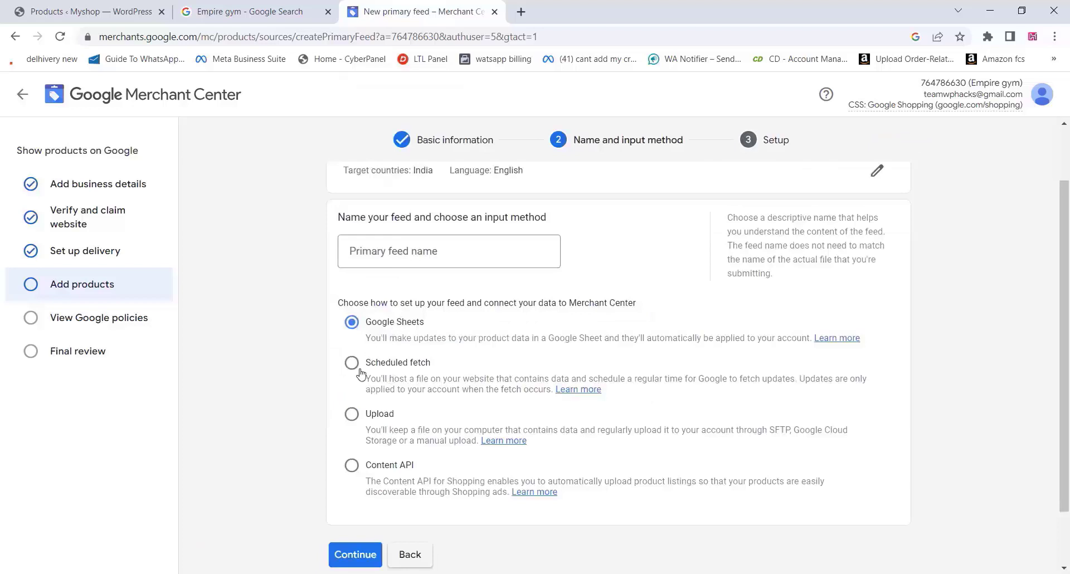
left_click(394, 254)
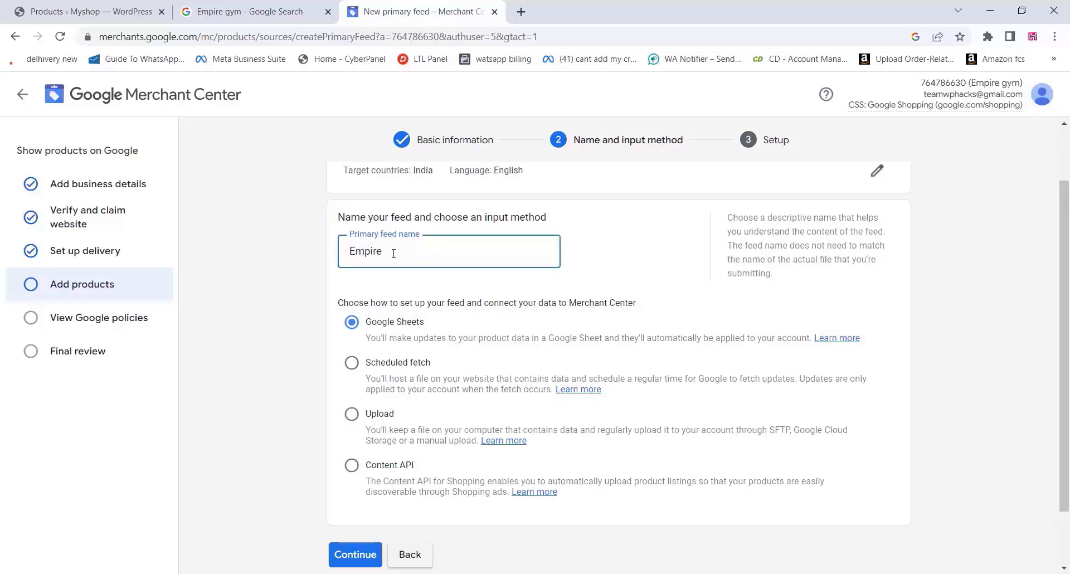
left_click(353, 419)
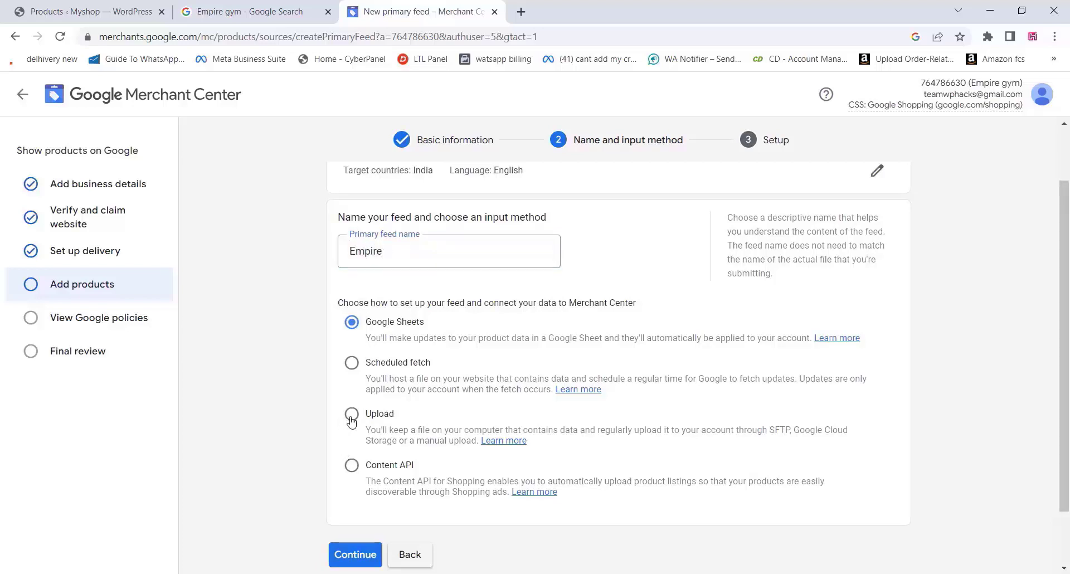
left_click(358, 555)
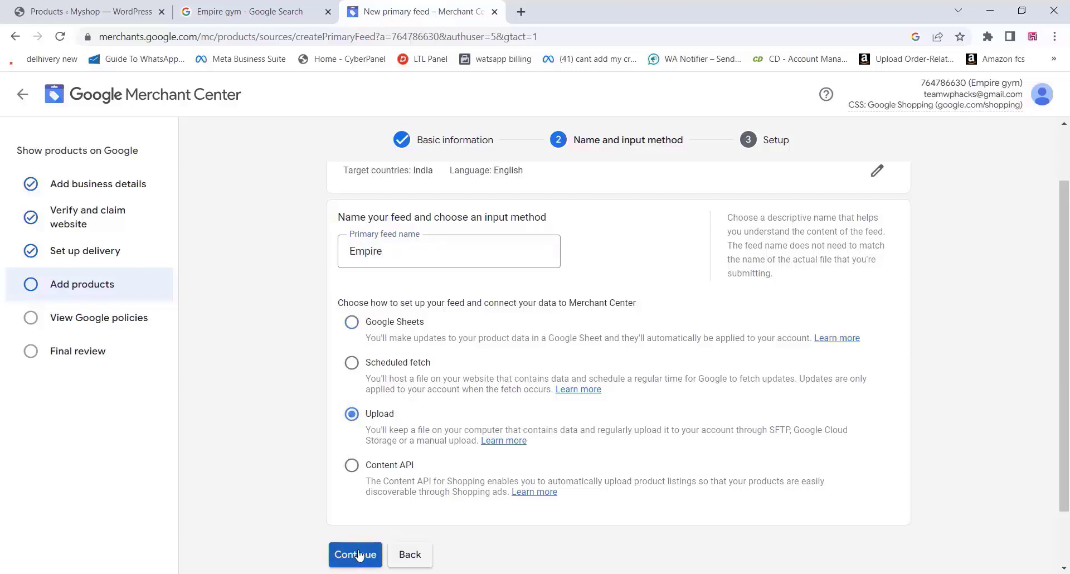
left_click(365, 328)
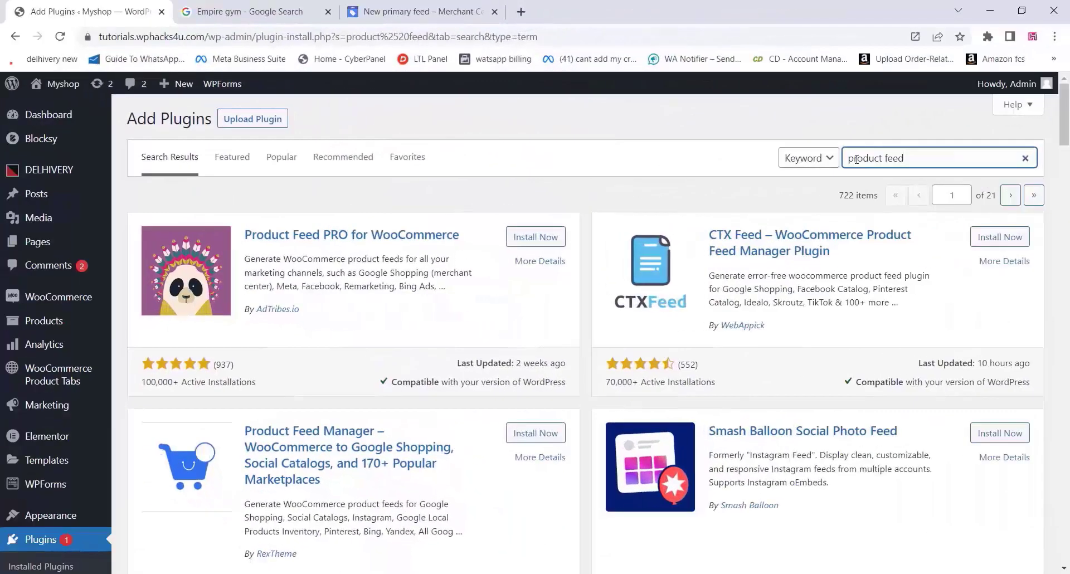
Install Product Feed PRO for WooCommerce from the plugin search results and activate it
left_click(522, 239)
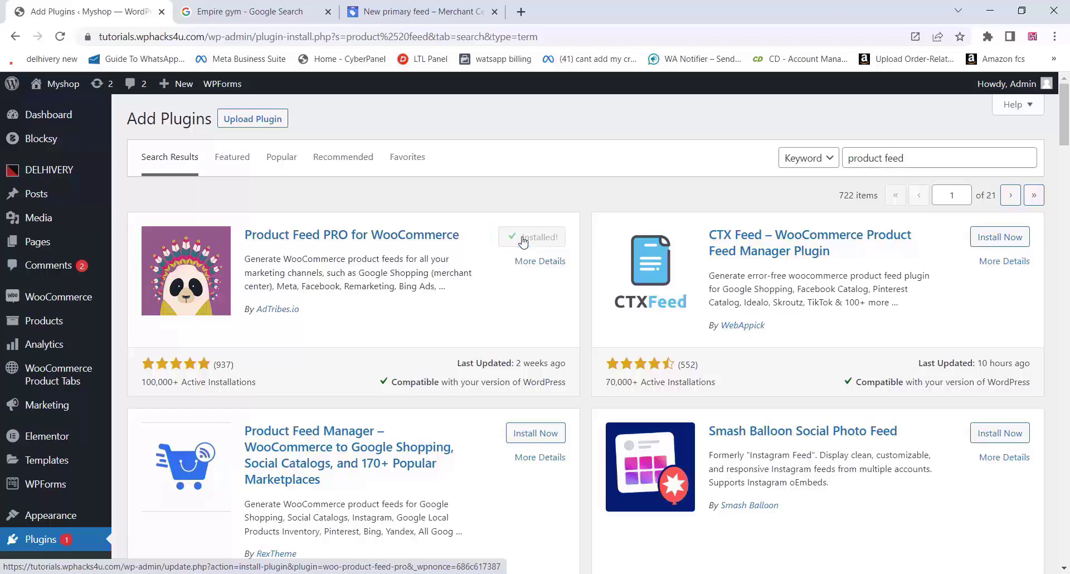
left_click(541, 238)
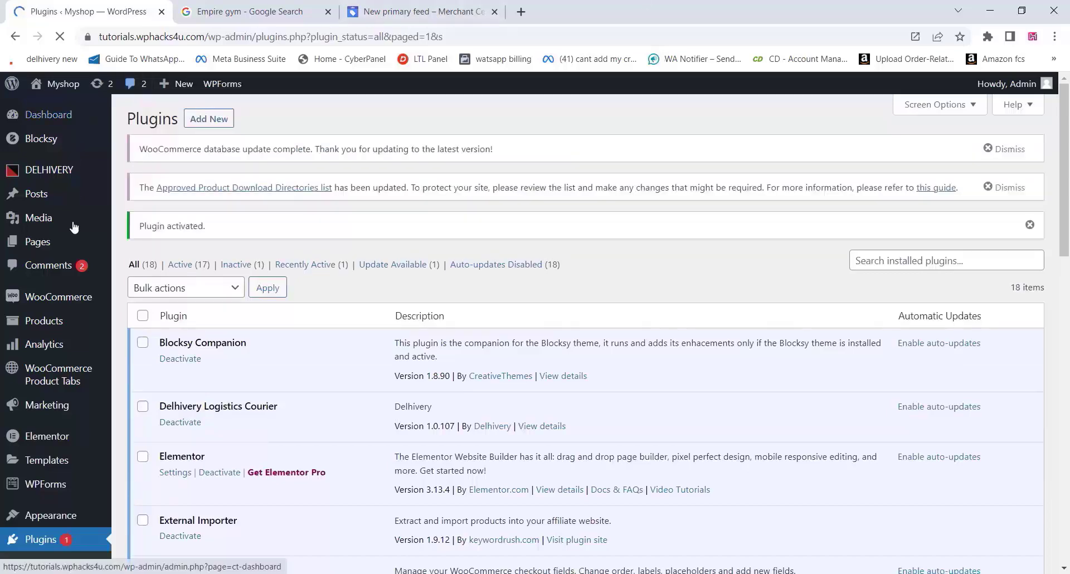
Open Create feed under Product Feed Pro in the WordPress admin sidebar
mouse_move(57, 345)
scroll(58, 345, "down", 4)
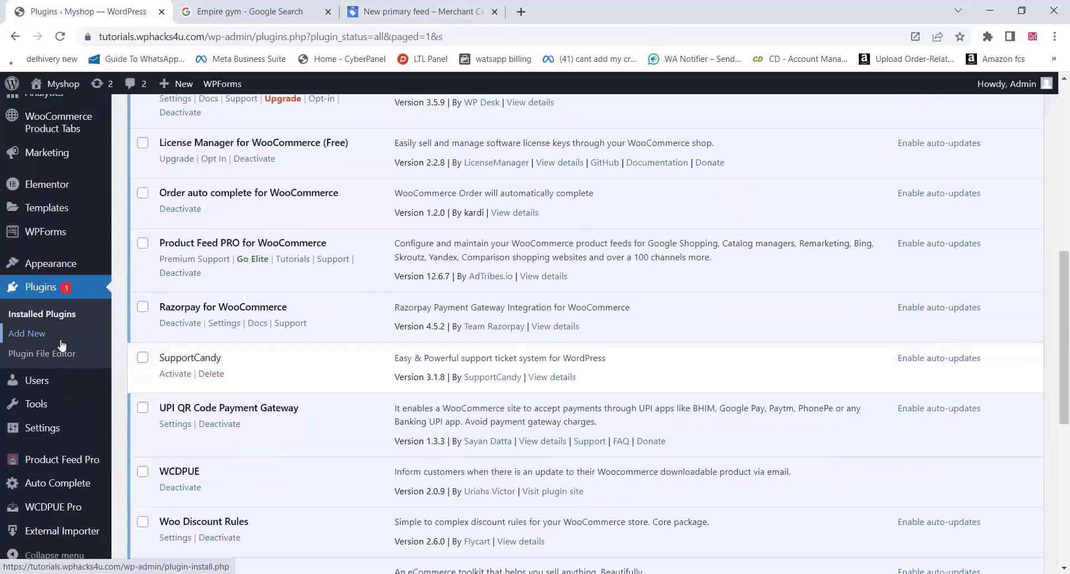
mouse_move(83, 466)
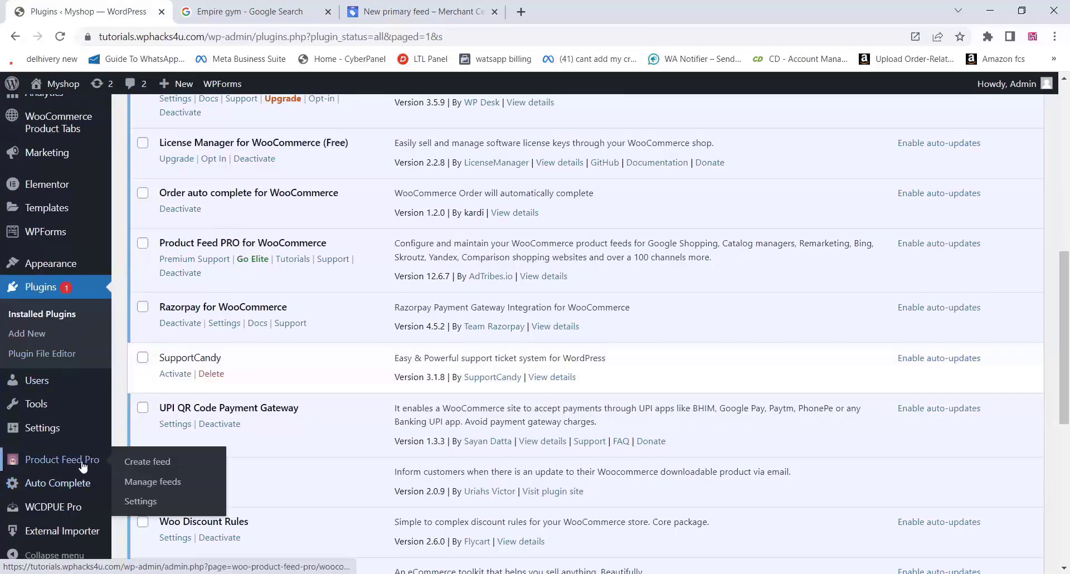
left_click(124, 464)
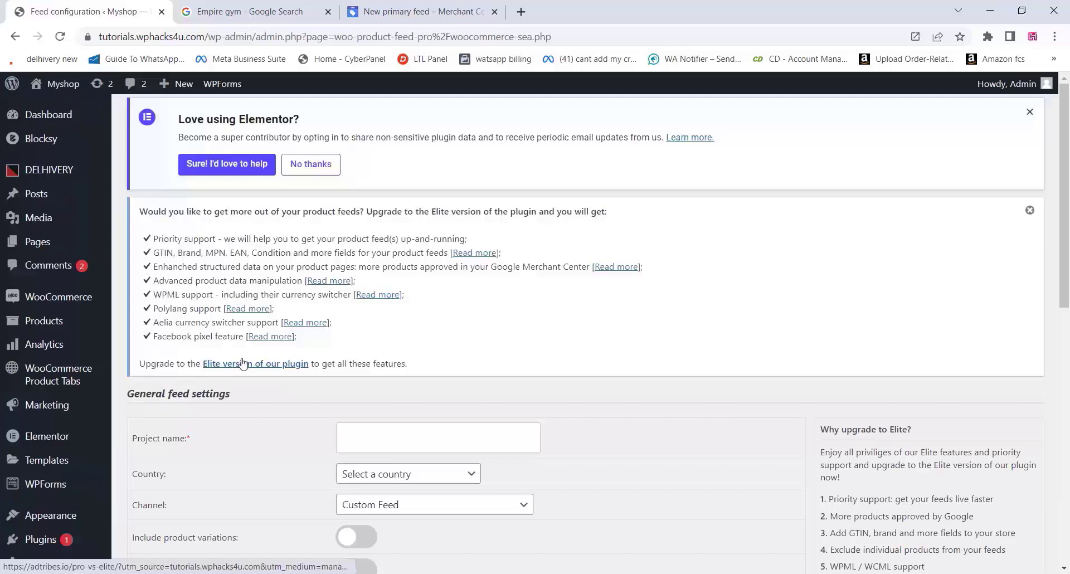
Name the feed project 'Google shopping ads' and set its country to India
scroll(242, 363, "down", 2)
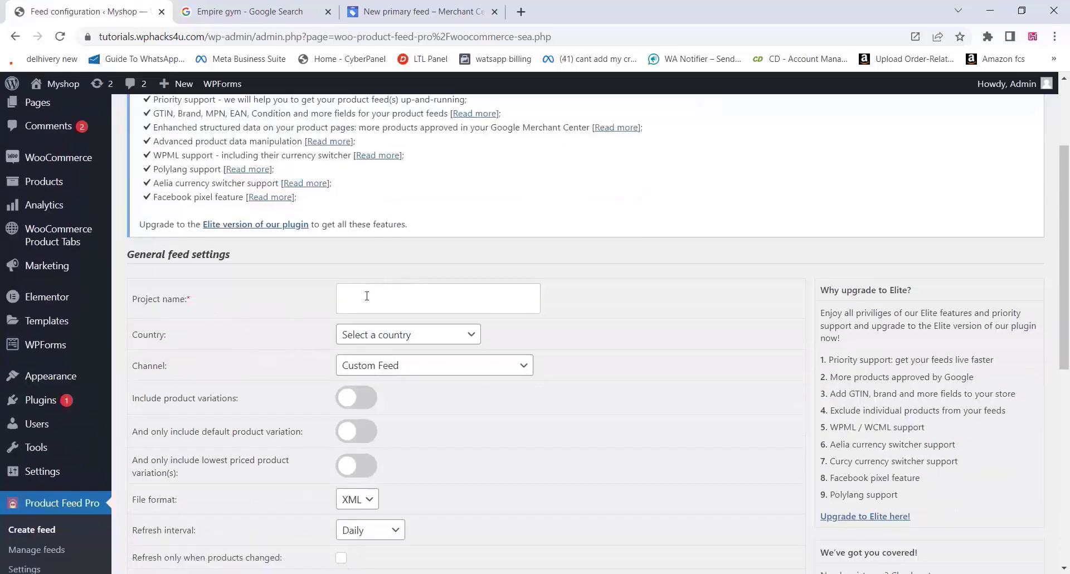
left_click(367, 296)
left_click(489, 333)
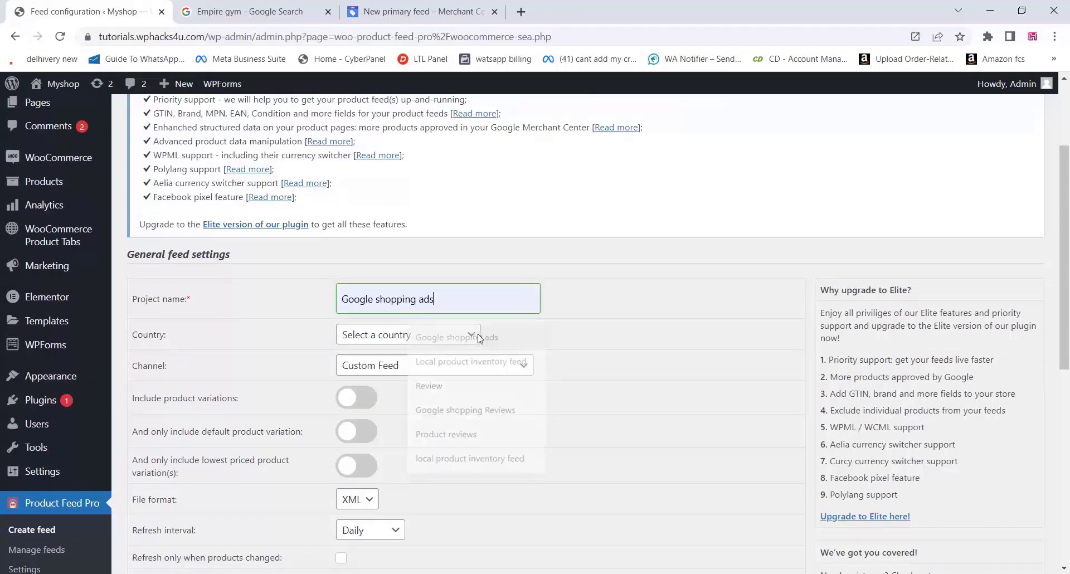
scroll(246, 316, "down", 2)
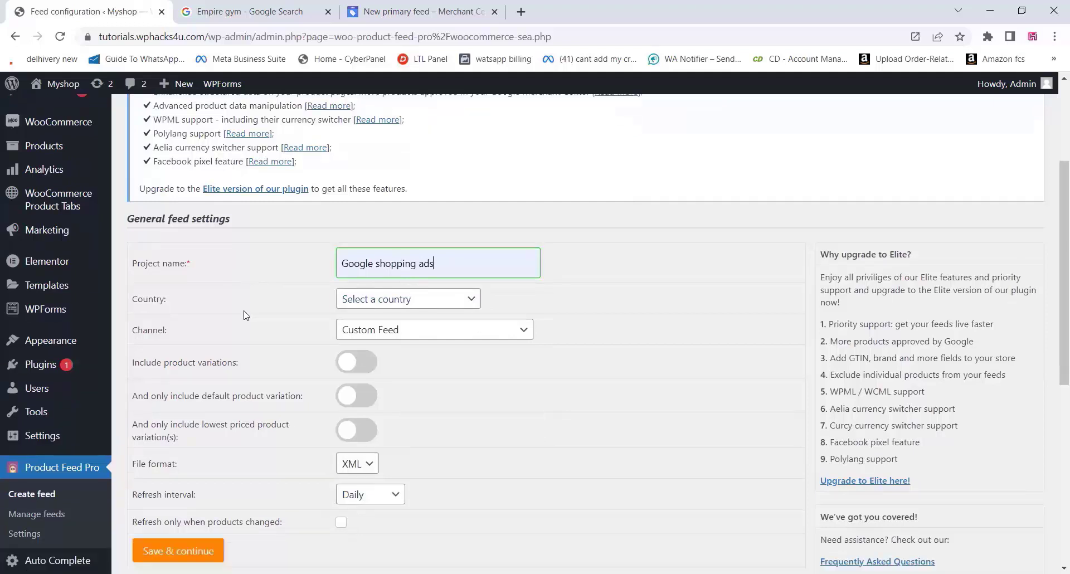
left_click(405, 198)
scroll(391, 346, "down", 20)
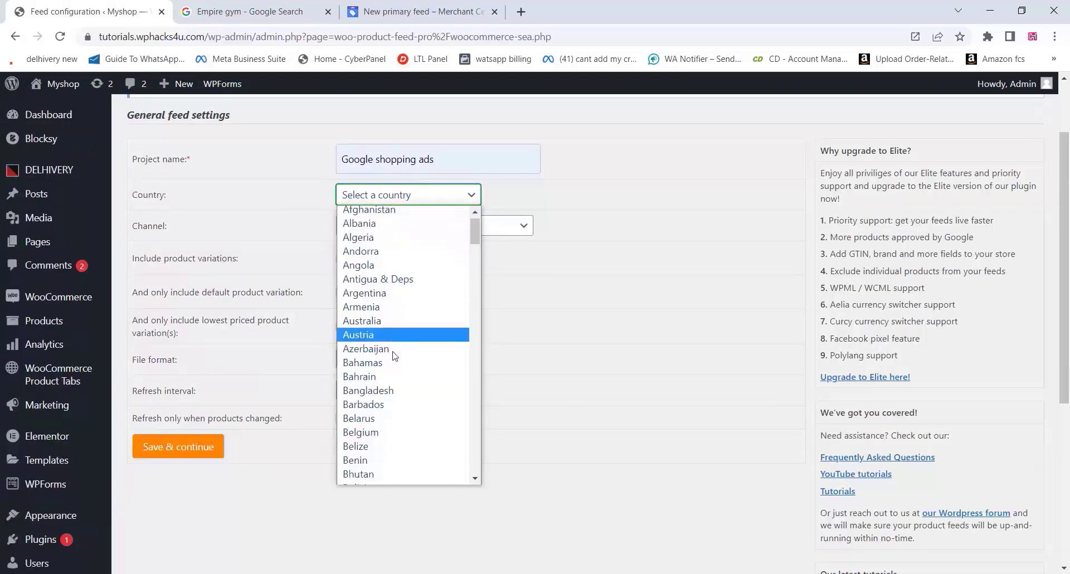
left_click(366, 323)
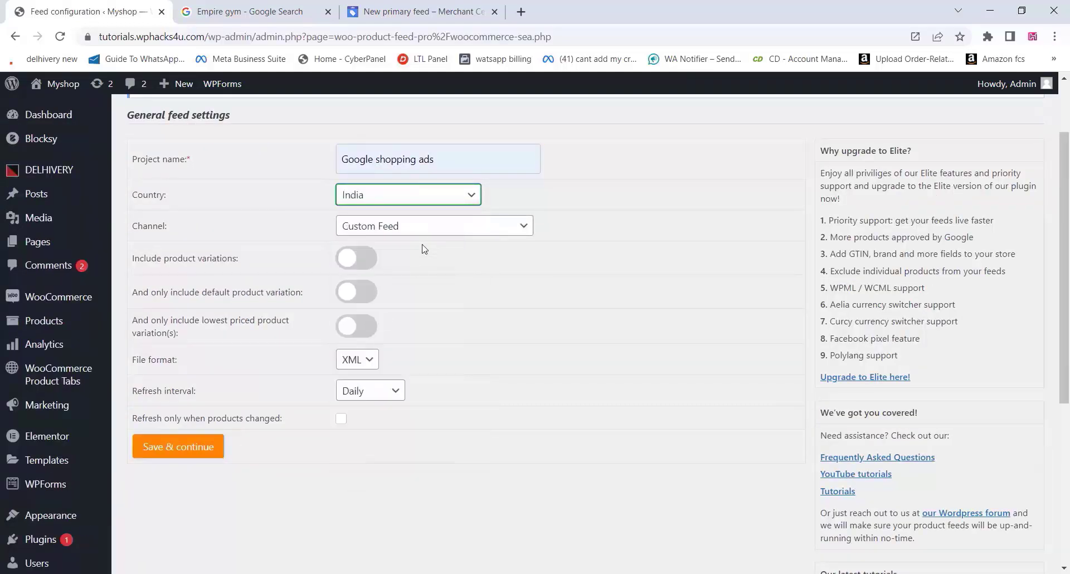
Include only default and lowest-priced product variations, keep XML format, and save the general settings
left_click(354, 257)
left_click(368, 300)
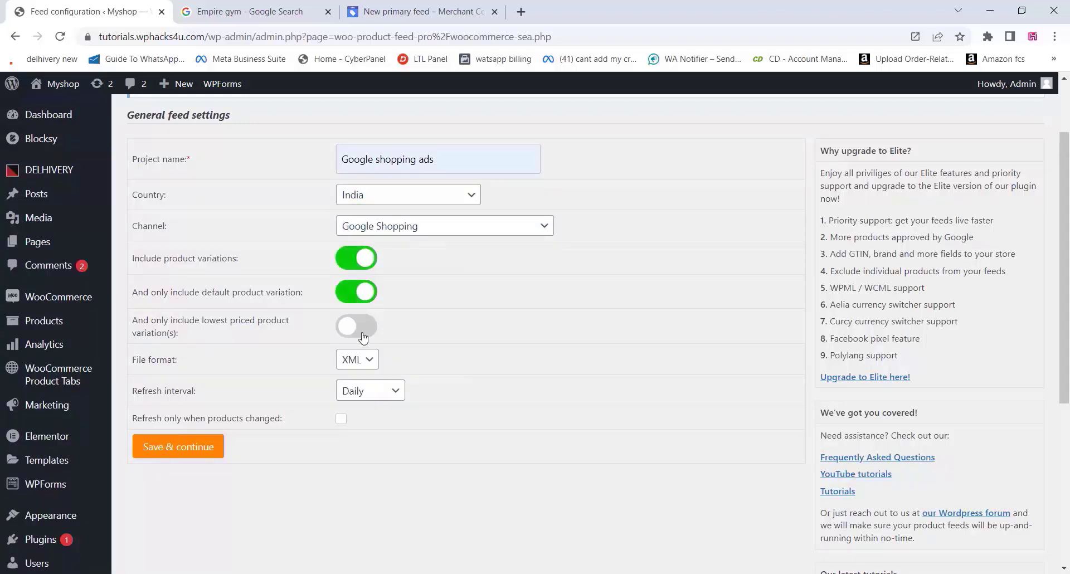
left_click(363, 336)
left_click(370, 363)
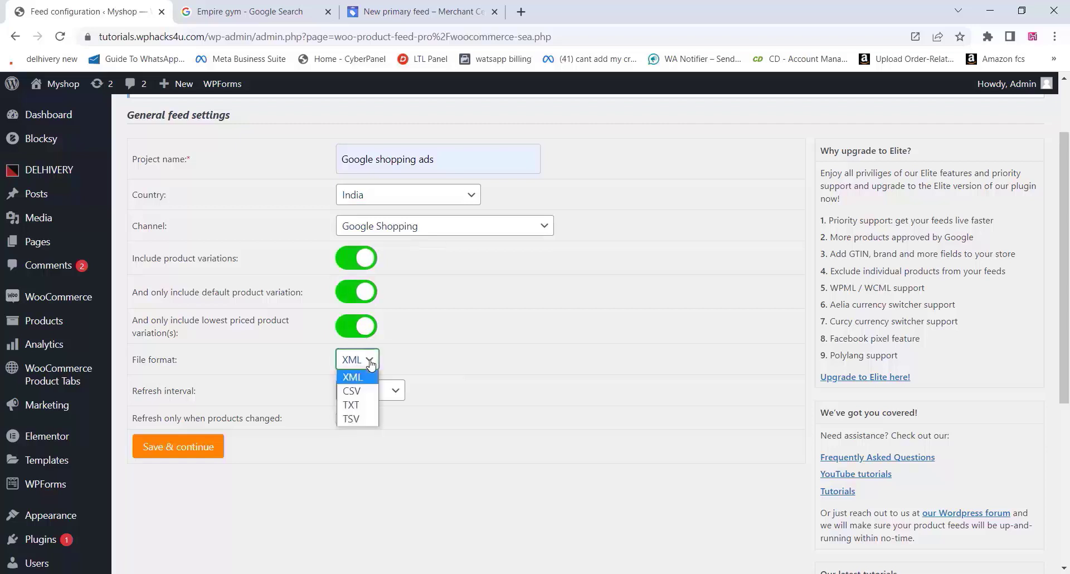
left_click(370, 364)
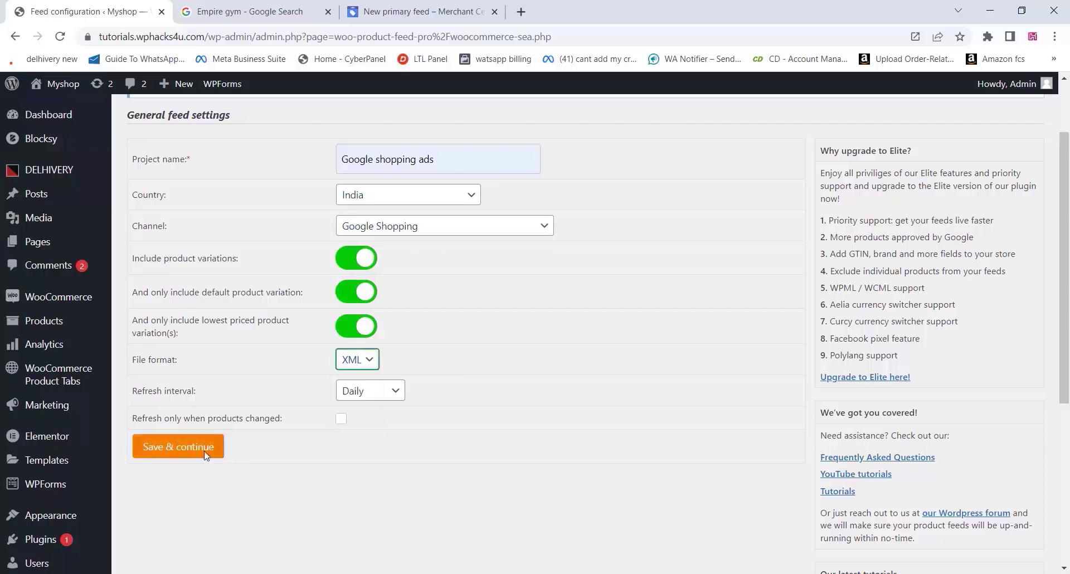
left_click(183, 451)
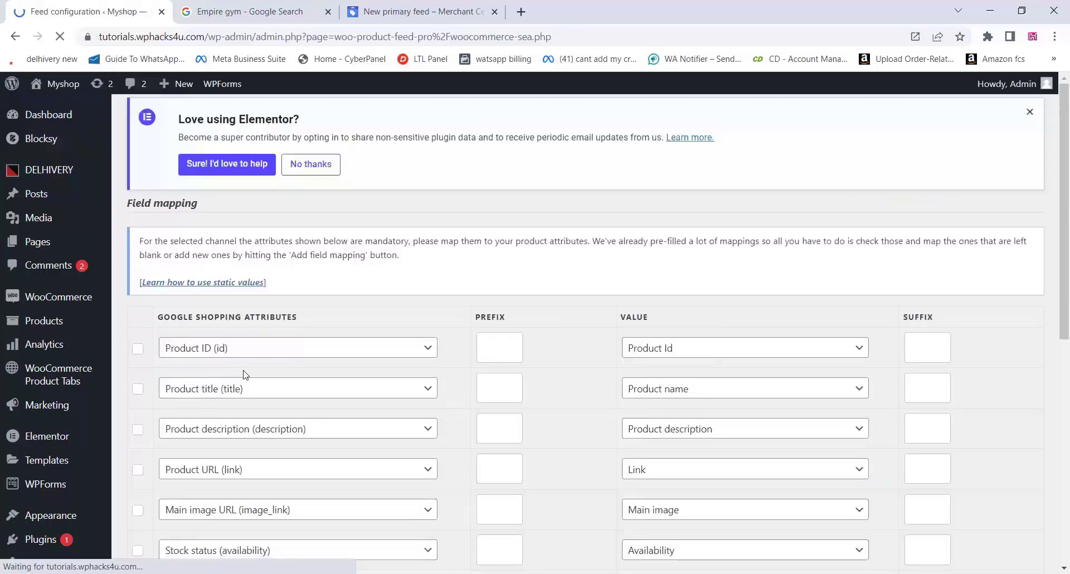
Map the Brand attribute to Product name lowercase
scroll(573, 352, "down", 2)
scroll(573, 352, "down", 1)
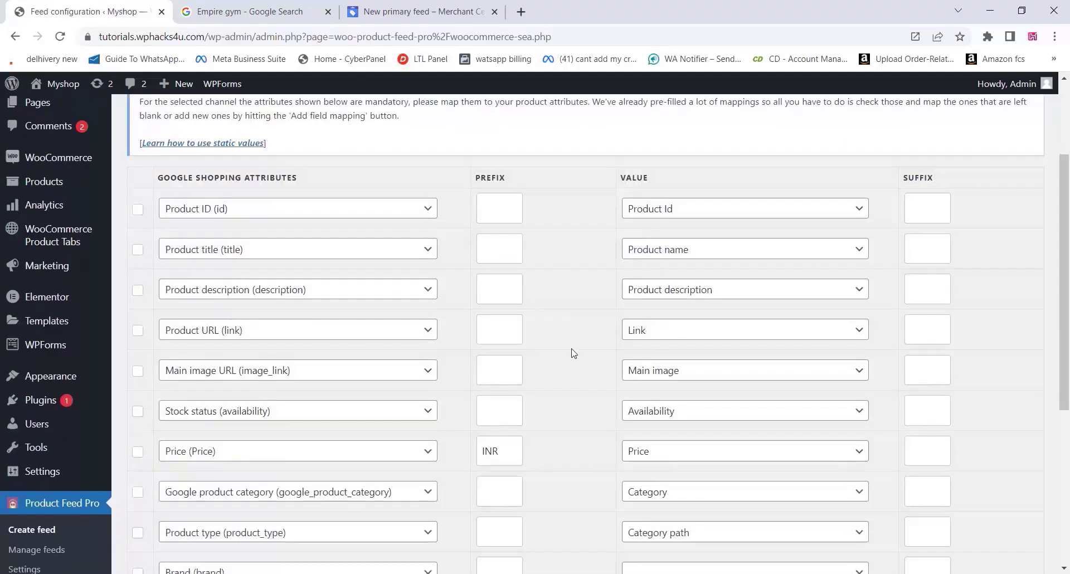
scroll(572, 352, "down", 2)
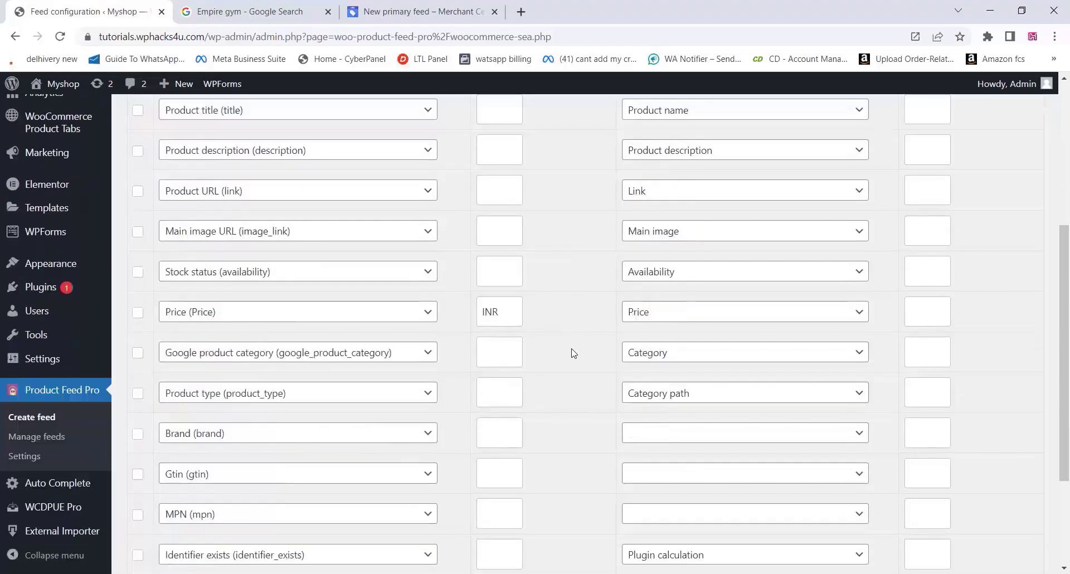
scroll(573, 352, "up", 2)
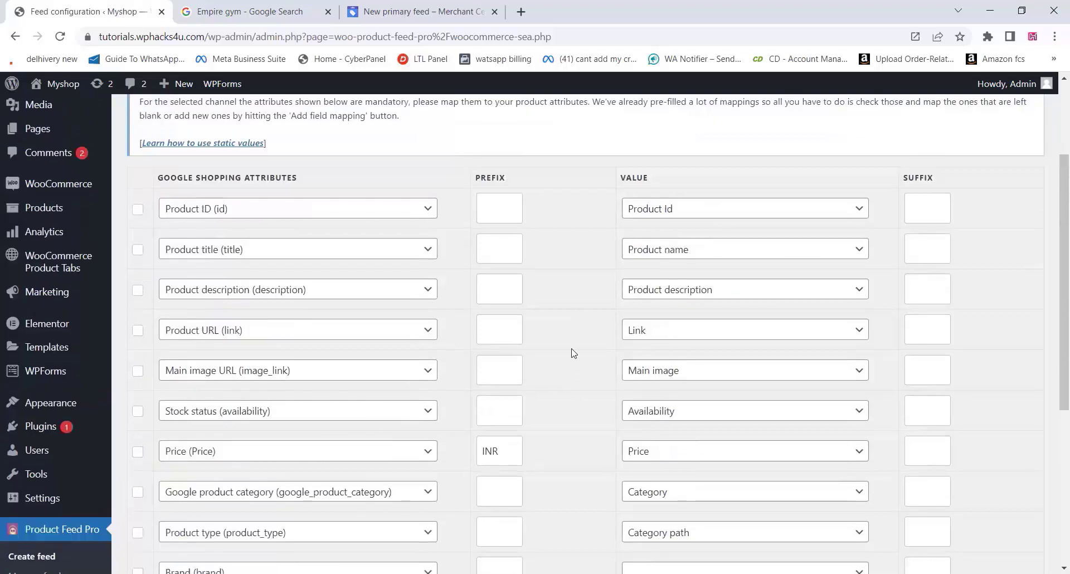
scroll(571, 351, "down", 3)
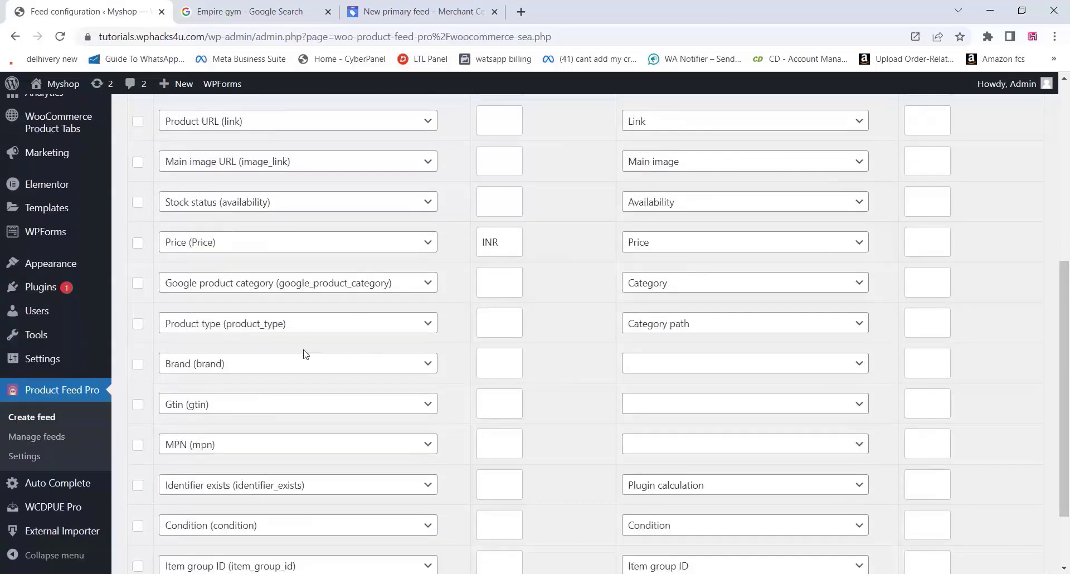
left_click(667, 366)
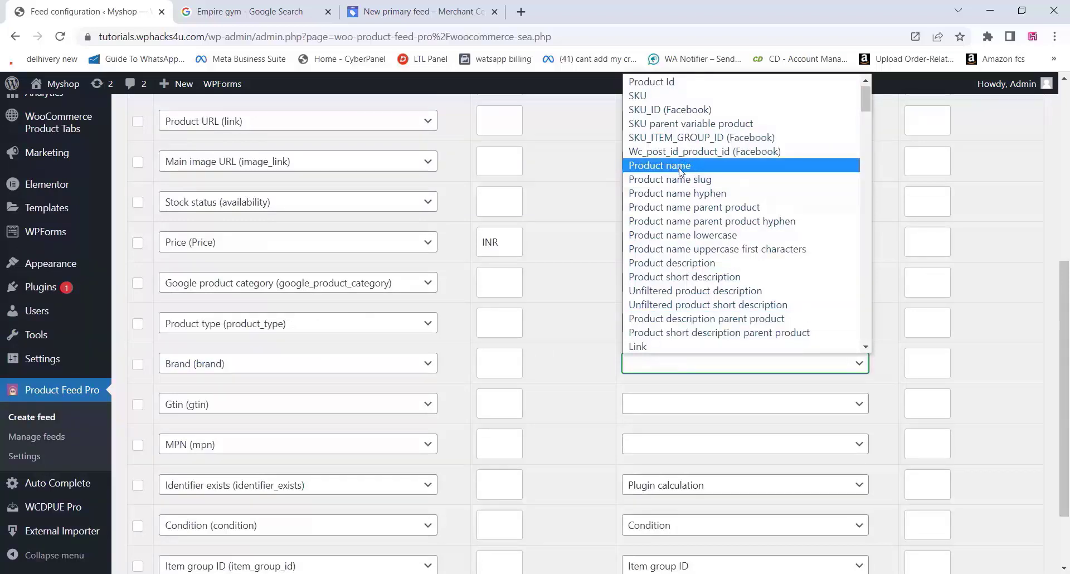
left_click(689, 236)
Map Gtin to the product SKU, leave MPN unmapped, and save the field mapping
scroll(680, 288, "down", 2)
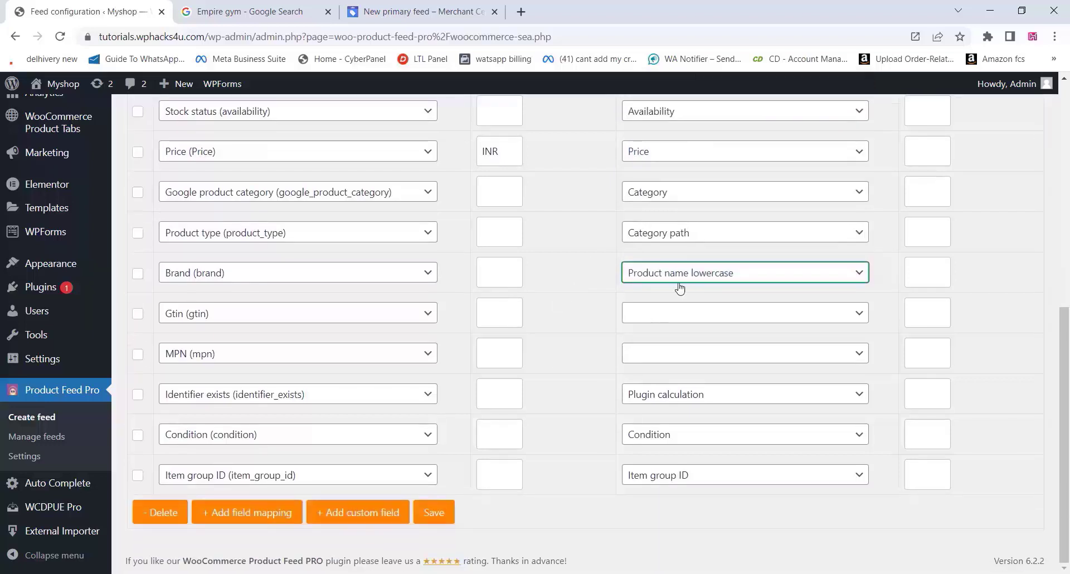
left_click(658, 314)
scroll(689, 47, "down", 1)
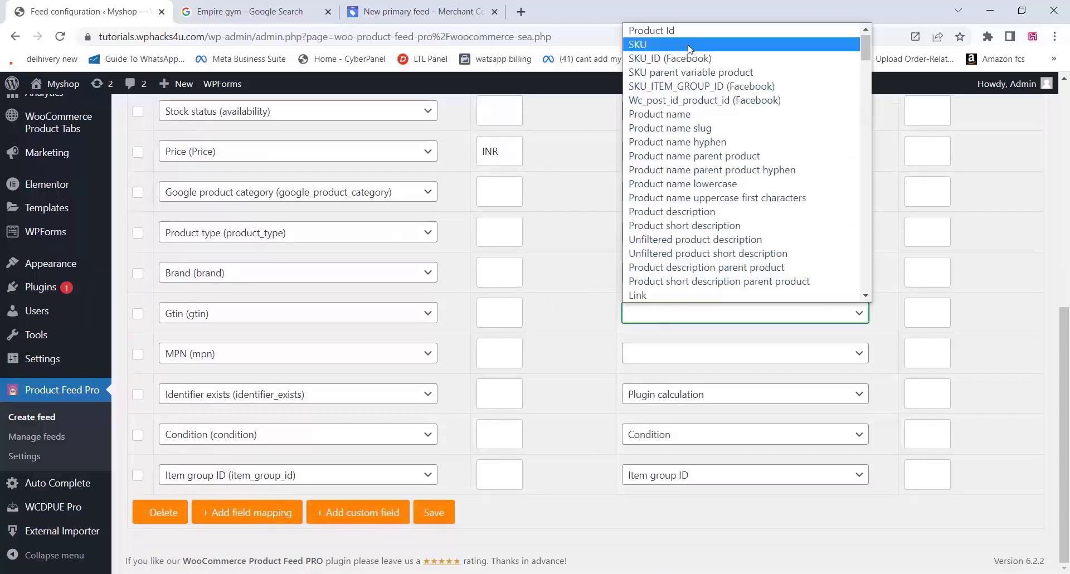
left_click(665, 51)
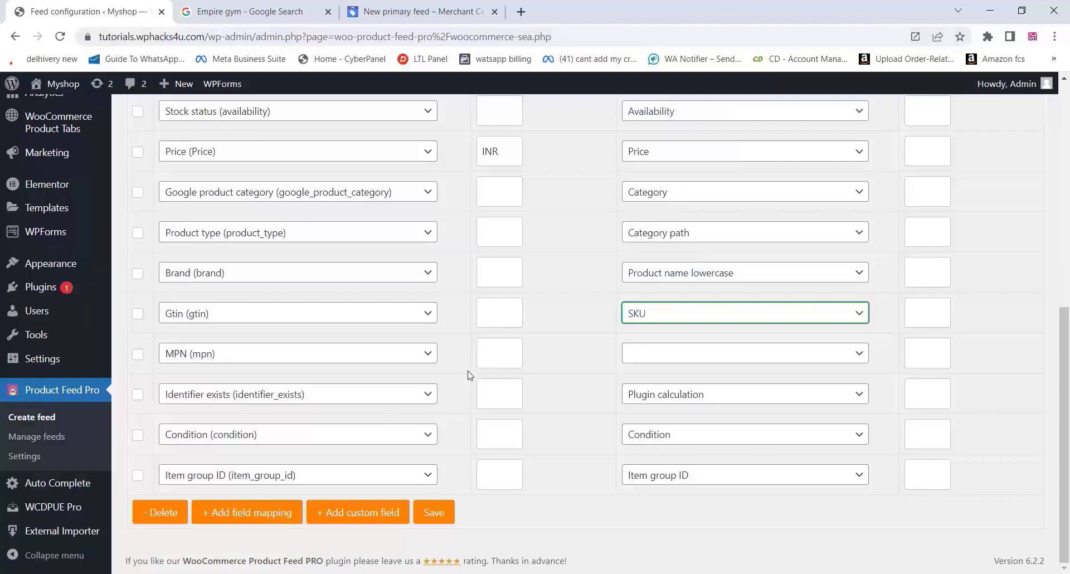
left_click(675, 356)
scroll(659, 54, "down", 1)
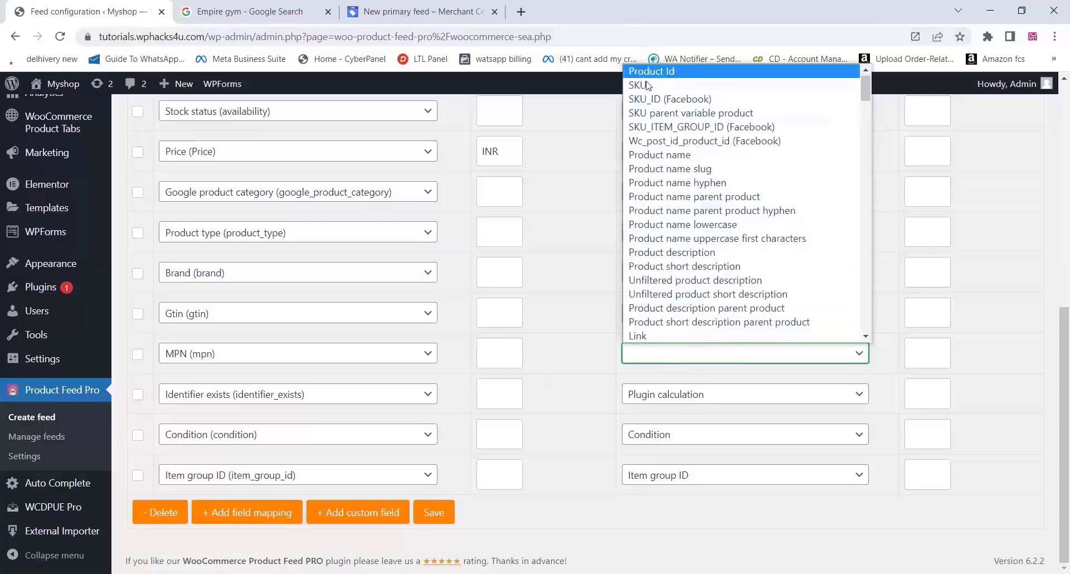
left_click(644, 88)
left_click(435, 513)
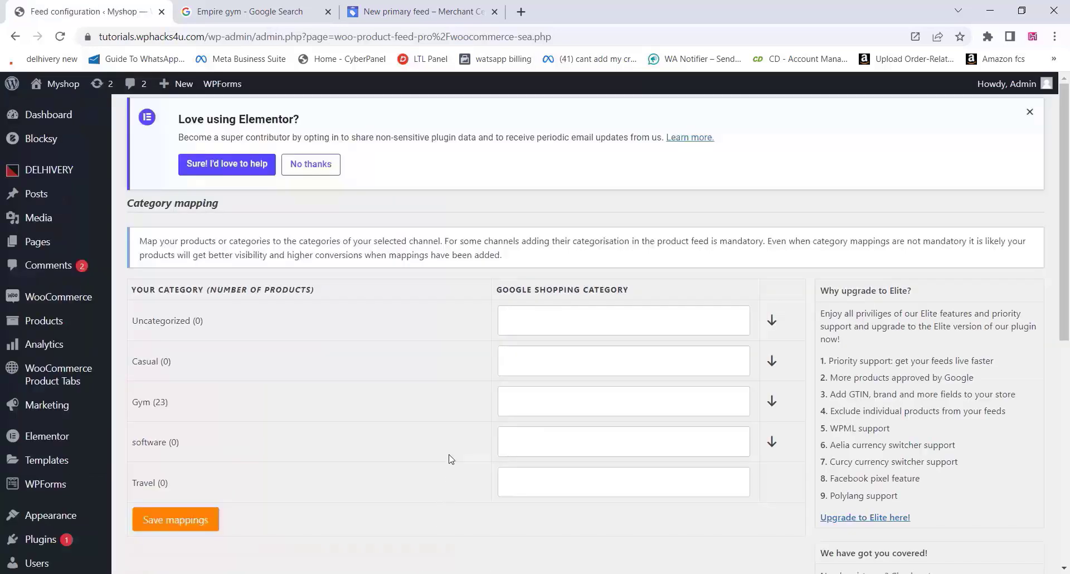
Leave the Uncategorized Google Shopping category blank and save the category mappings
scroll(451, 459, "down", 3)
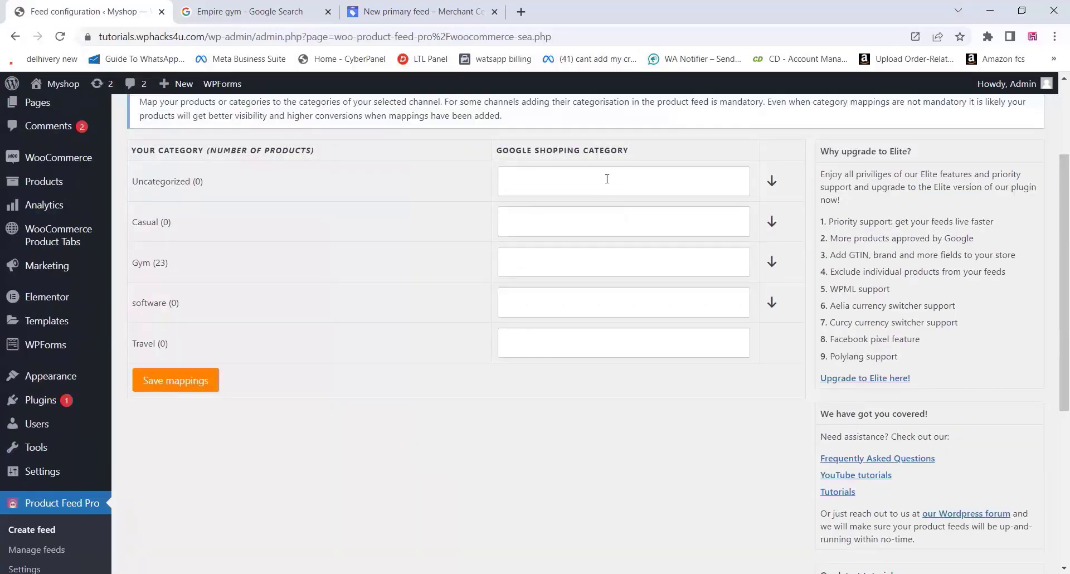
left_click(605, 178)
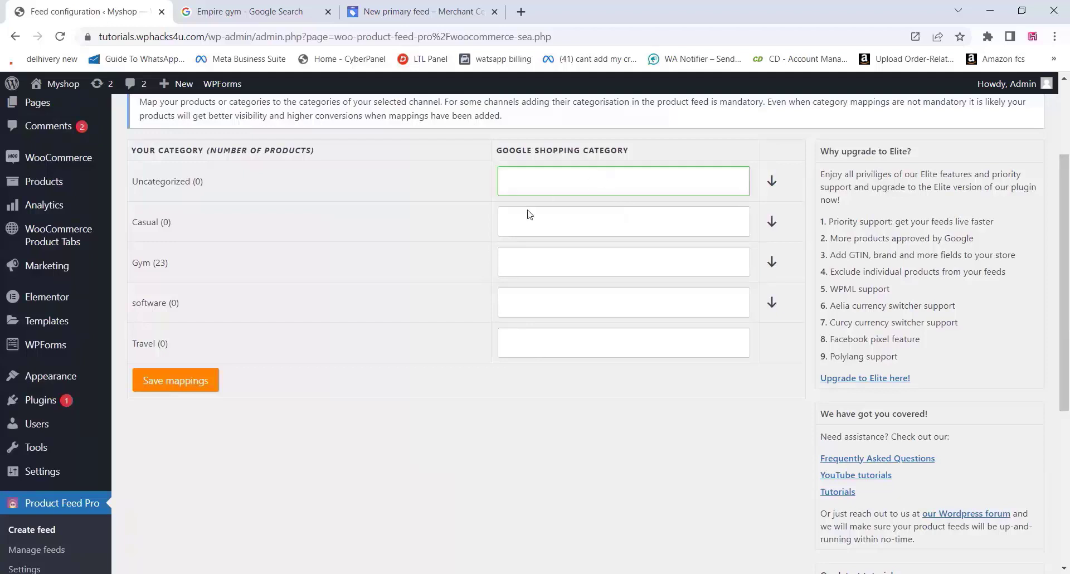
left_click(180, 387)
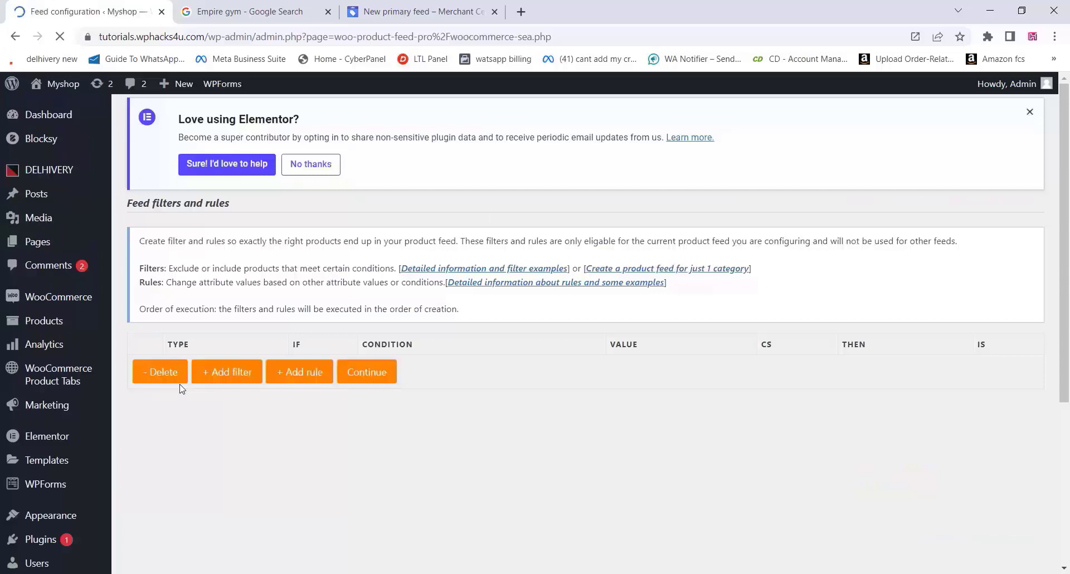
Skip feed filters and rules and generate the Google shopping ads XML product feed
left_click(381, 382)
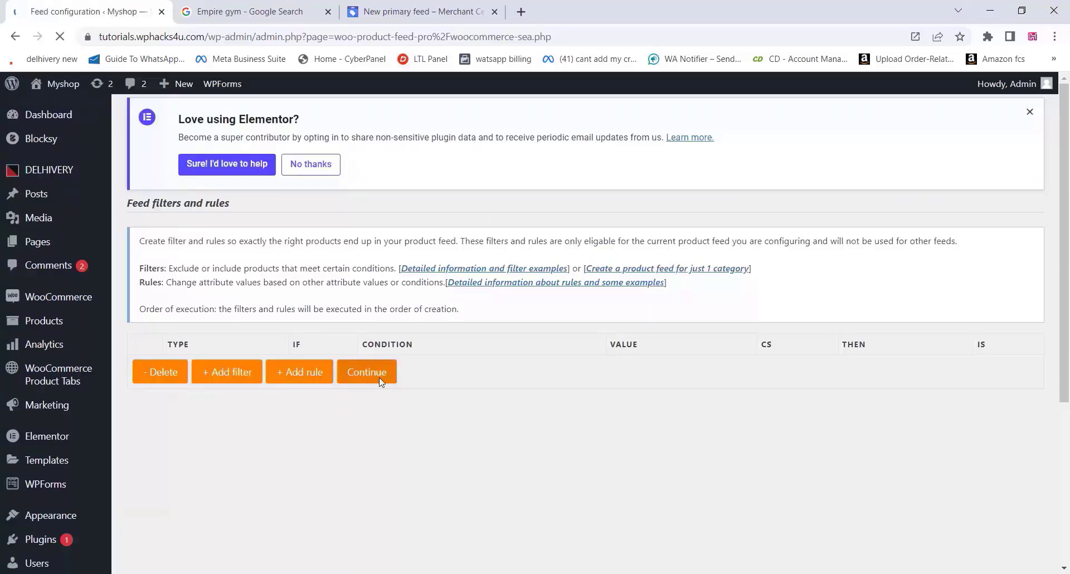
scroll(381, 382, "down", 5)
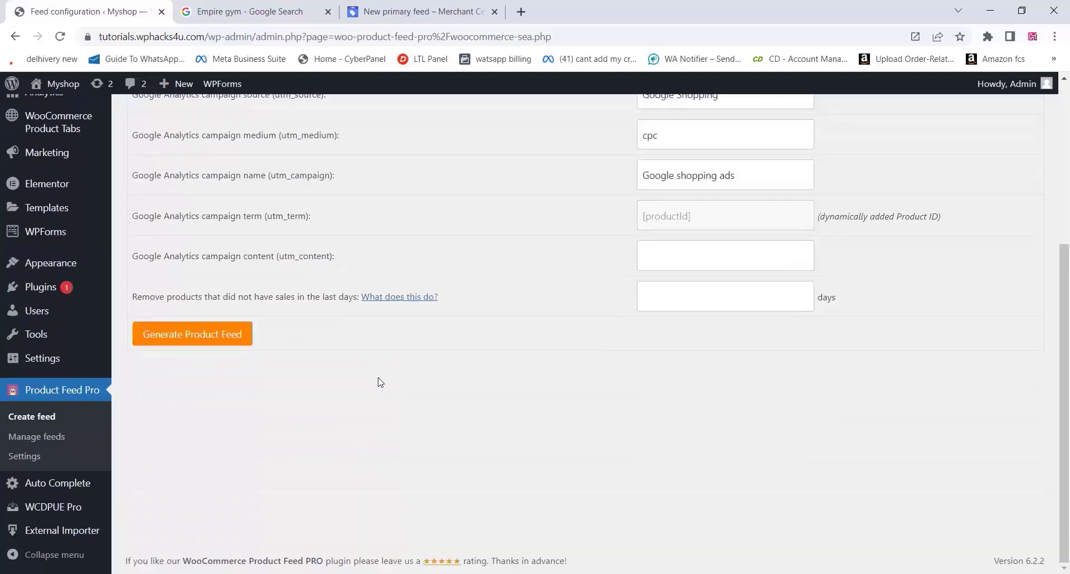
left_click(233, 342)
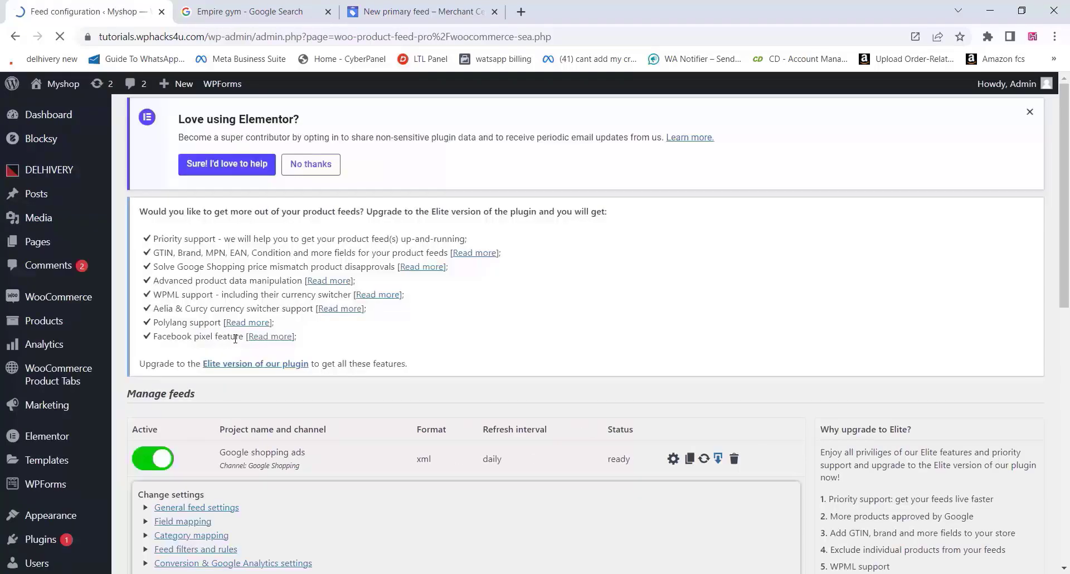
scroll(323, 338, "down", 1)
scroll(323, 337, "down", 2)
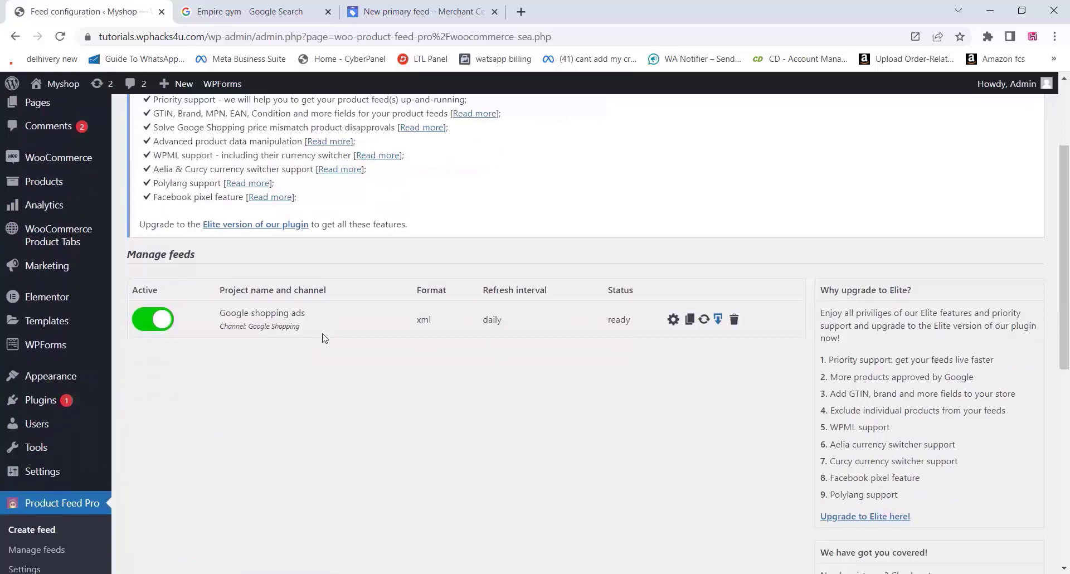
Download the 40.43 KB feed XML from wp-content/uploads/woo-product-feed-pro/xml in File Browser
left_click(717, 320)
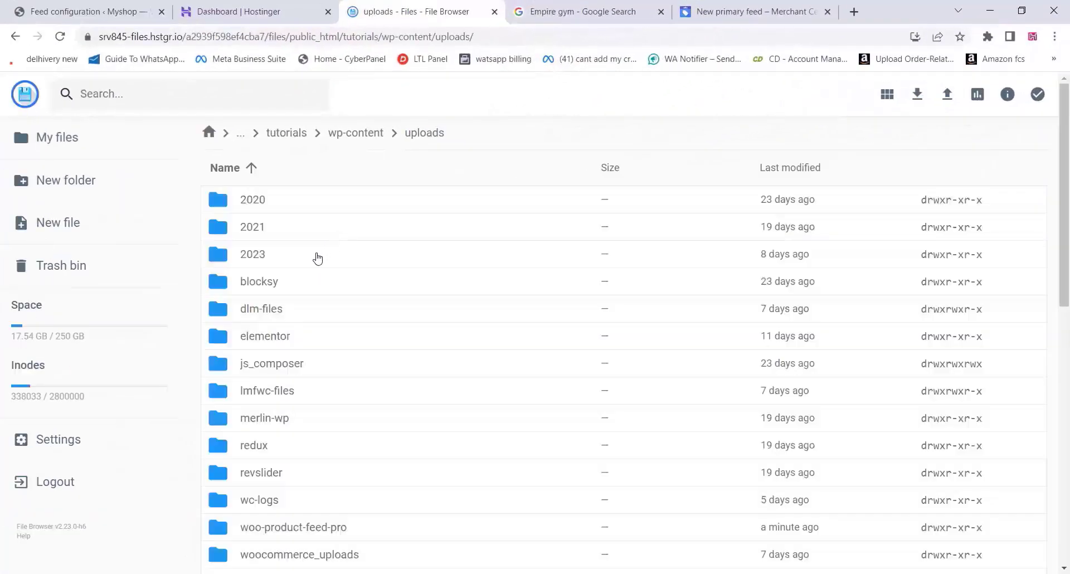
scroll(307, 338, "down", 3)
scroll(307, 338, "down", 1)
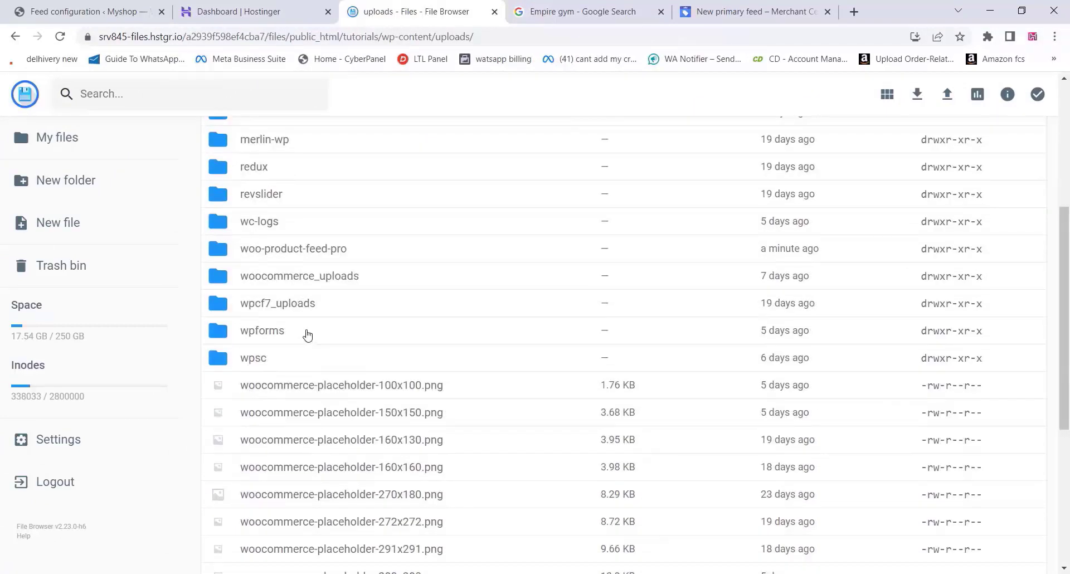
scroll(307, 334, "up", 1)
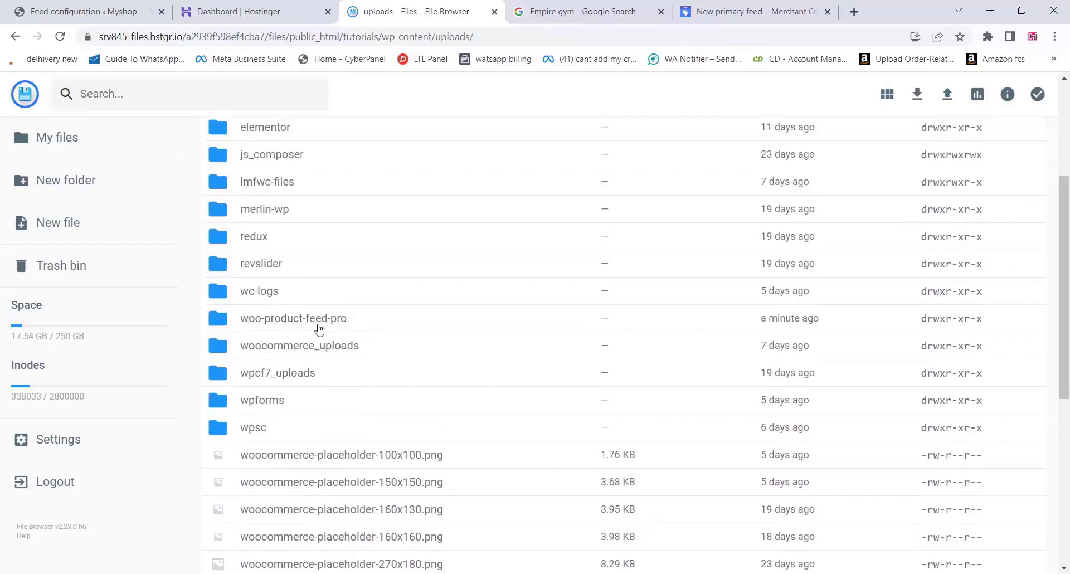
double_click(320, 329)
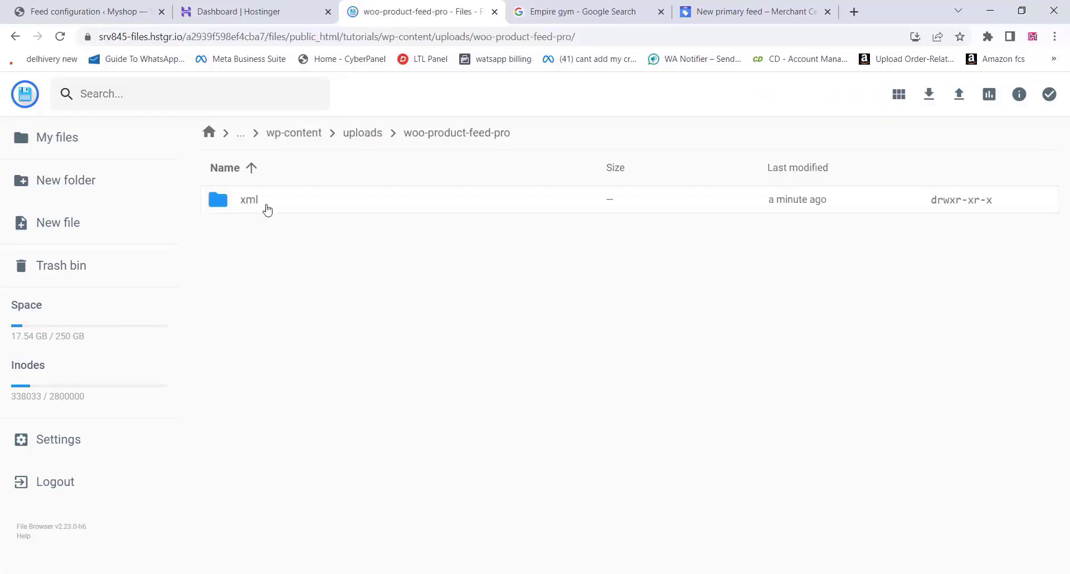
double_click(266, 208)
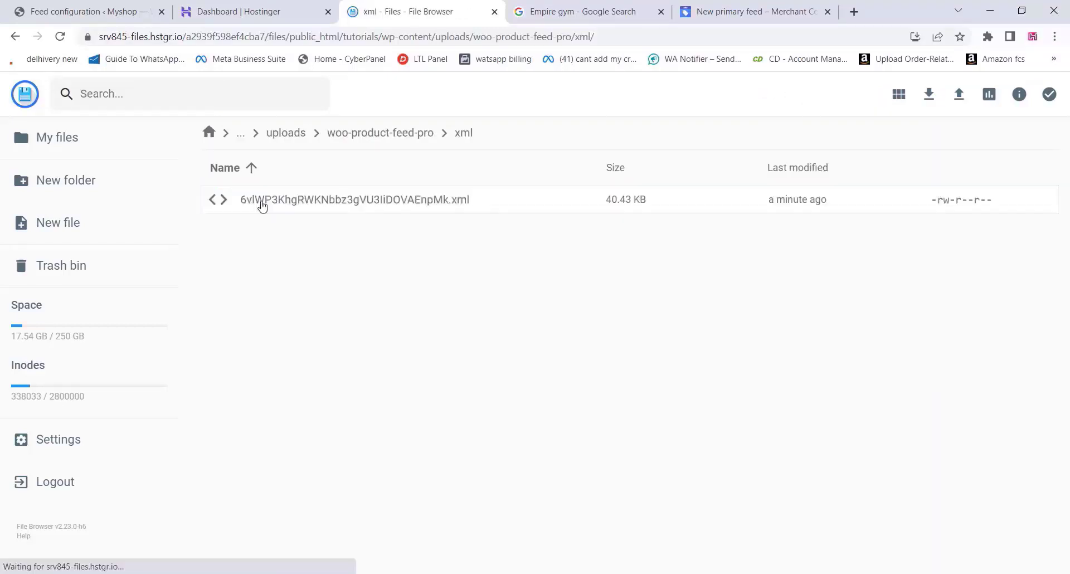
left_click(322, 204)
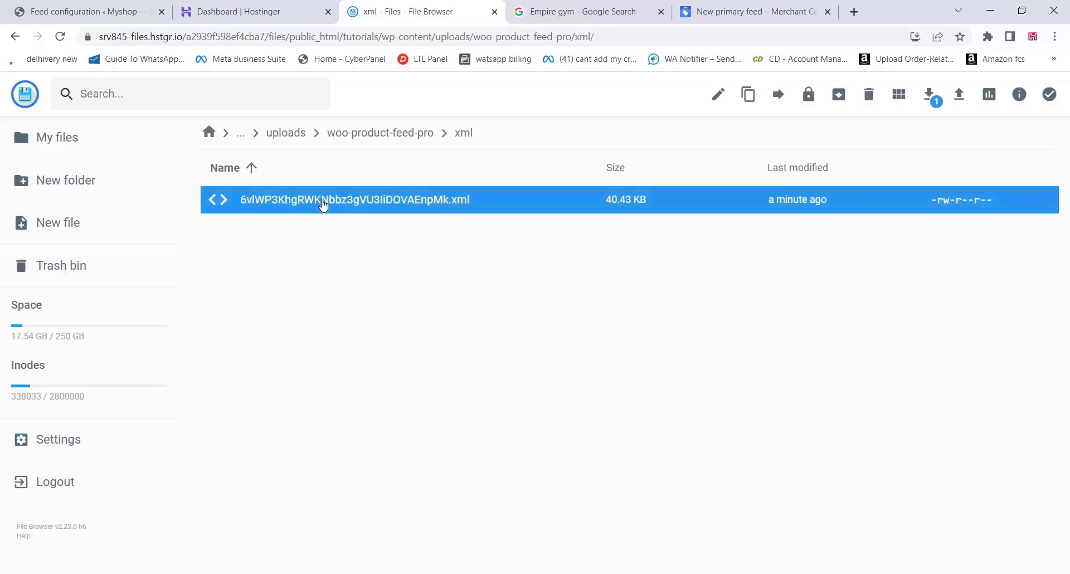
left_click(934, 104)
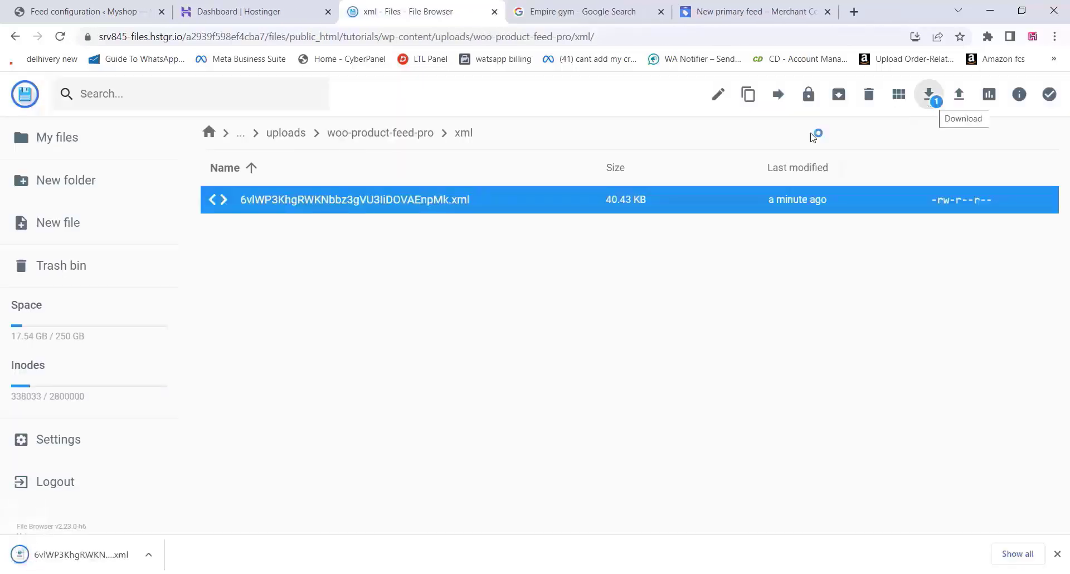
left_click(731, 5)
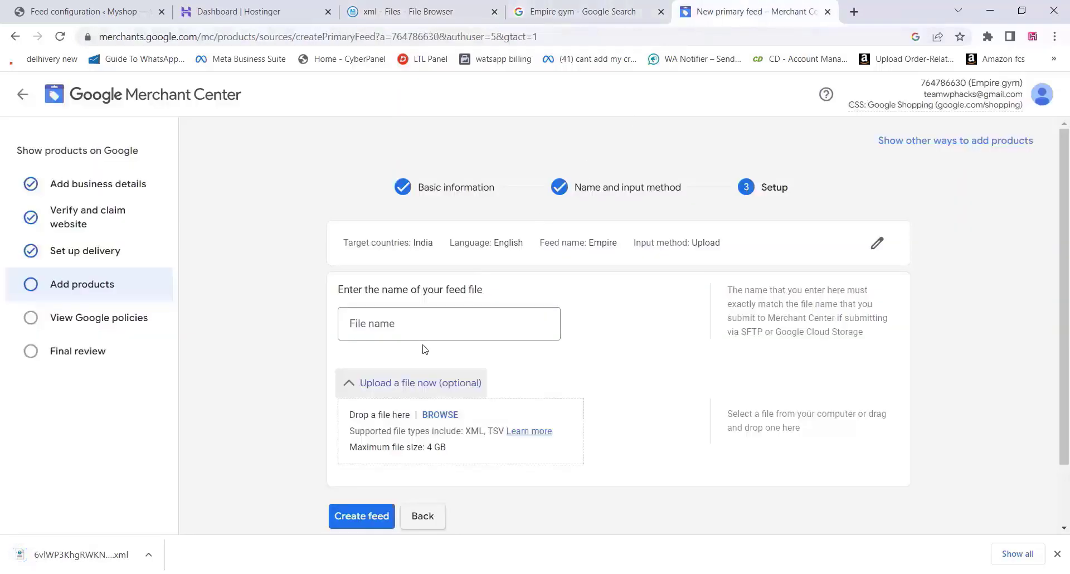
Enter 'empire' as the feed file name and attach the downloaded XML feed file
left_click(390, 323)
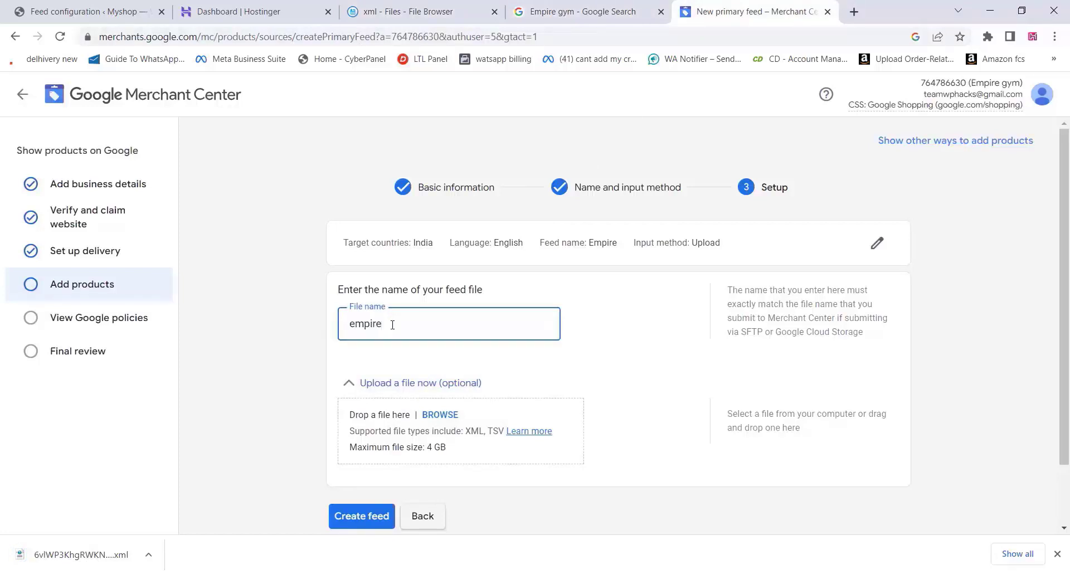
left_click(440, 415)
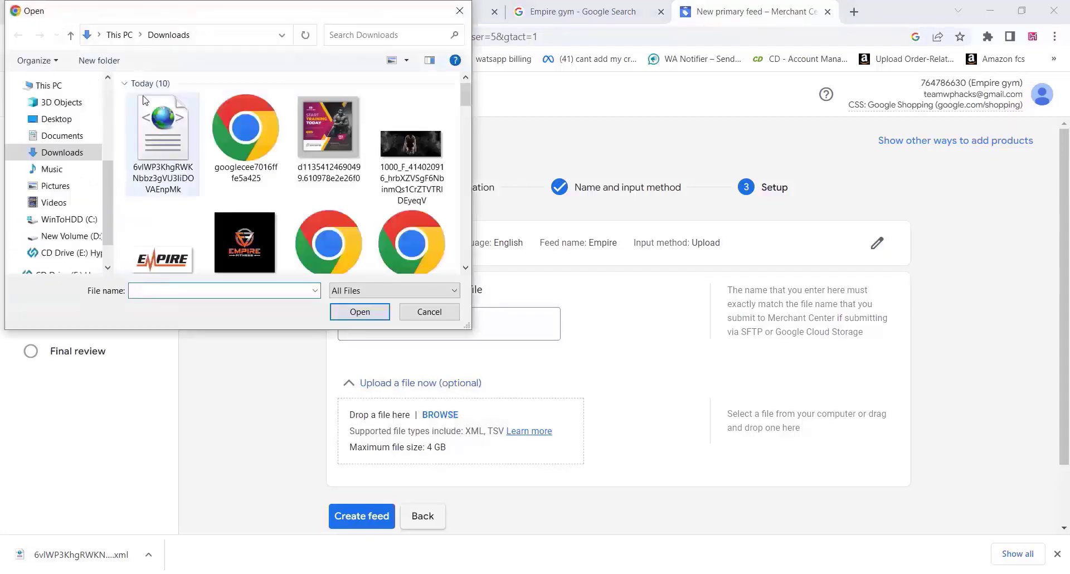
left_click(167, 143)
left_click(360, 312)
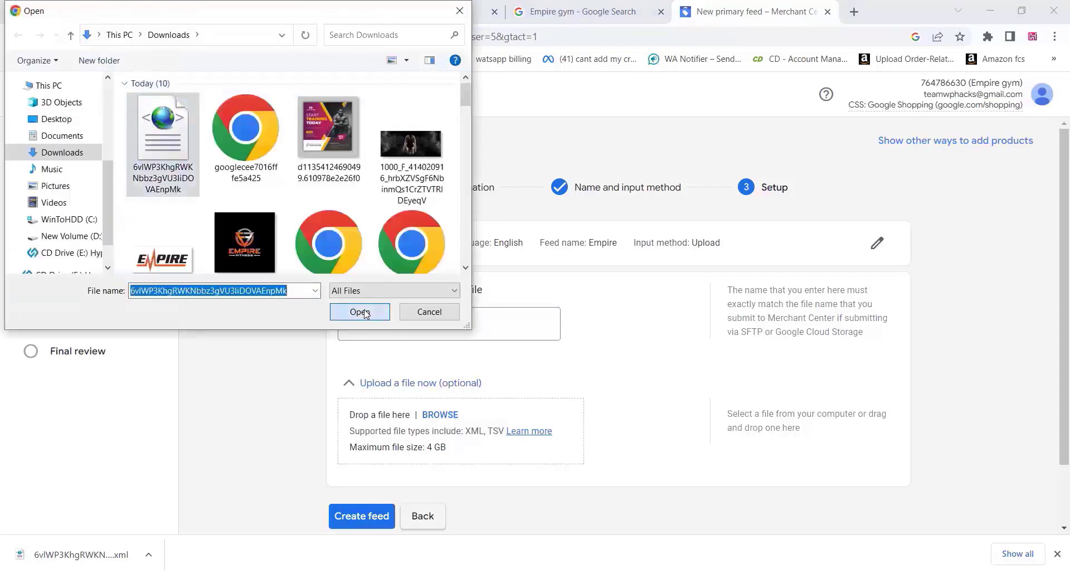
scroll(585, 360, "down", 3)
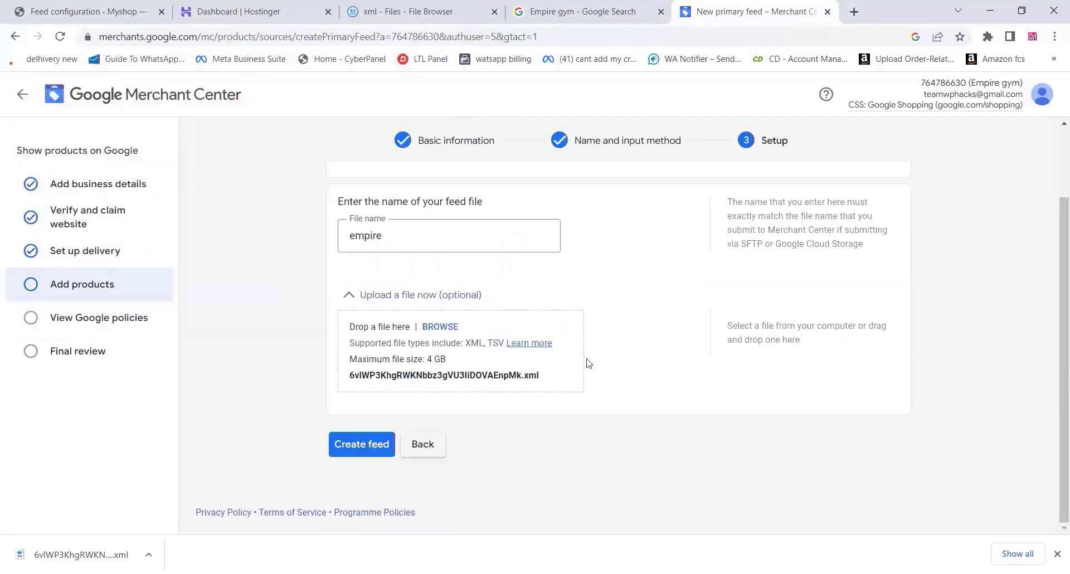
Create the Empire feed, review its attribute names and 23-item processing report, and continue
left_click(376, 449)
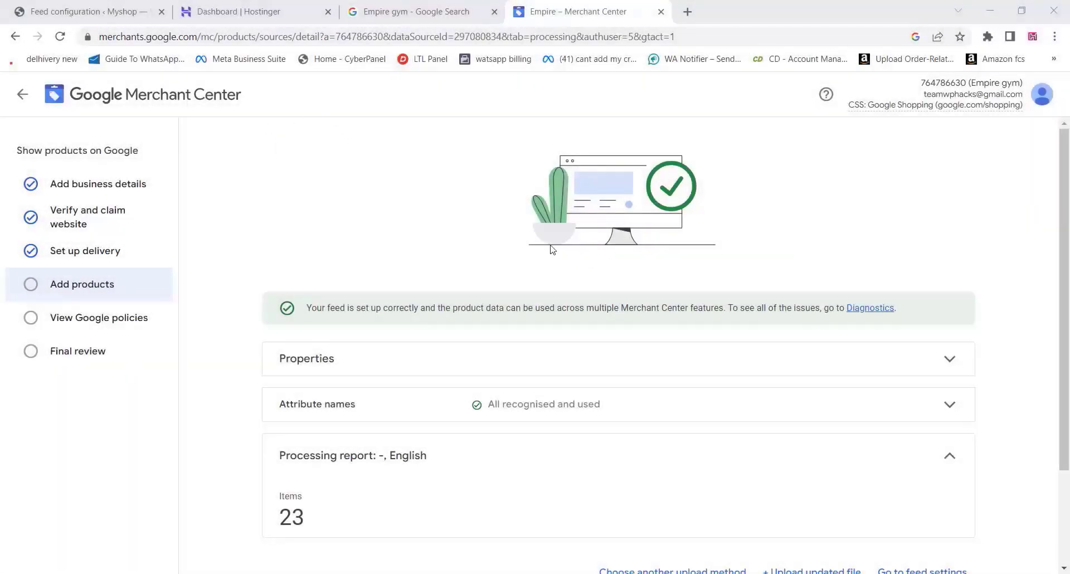
scroll(495, 234, "down", 3)
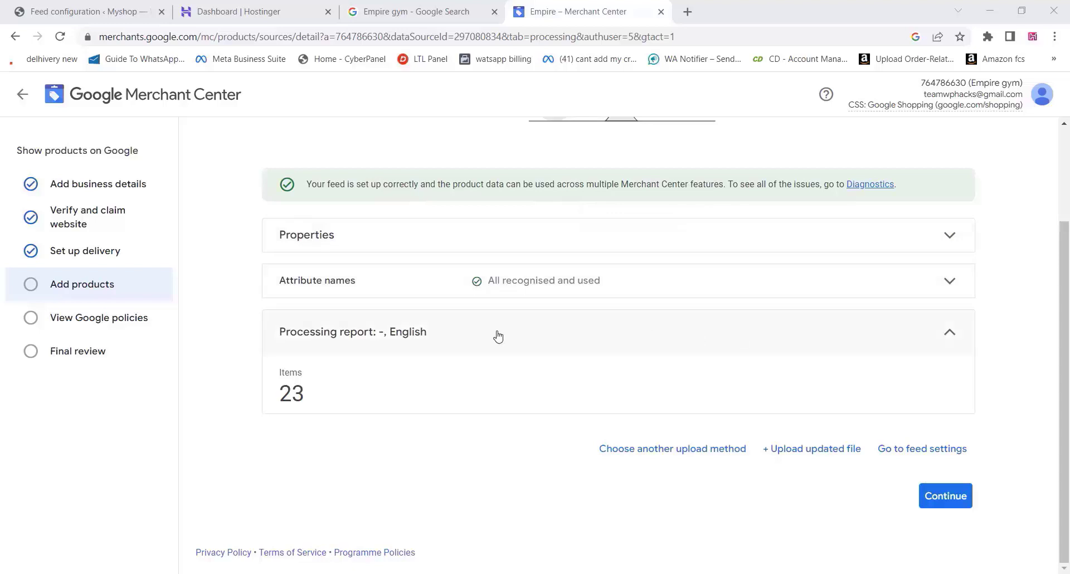
left_click(606, 285)
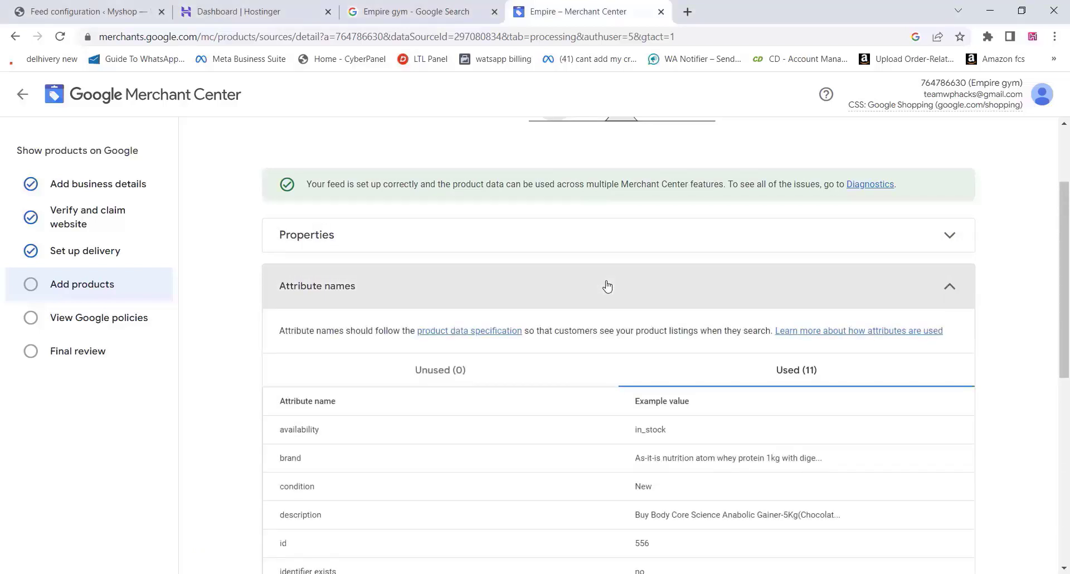
left_click(607, 286)
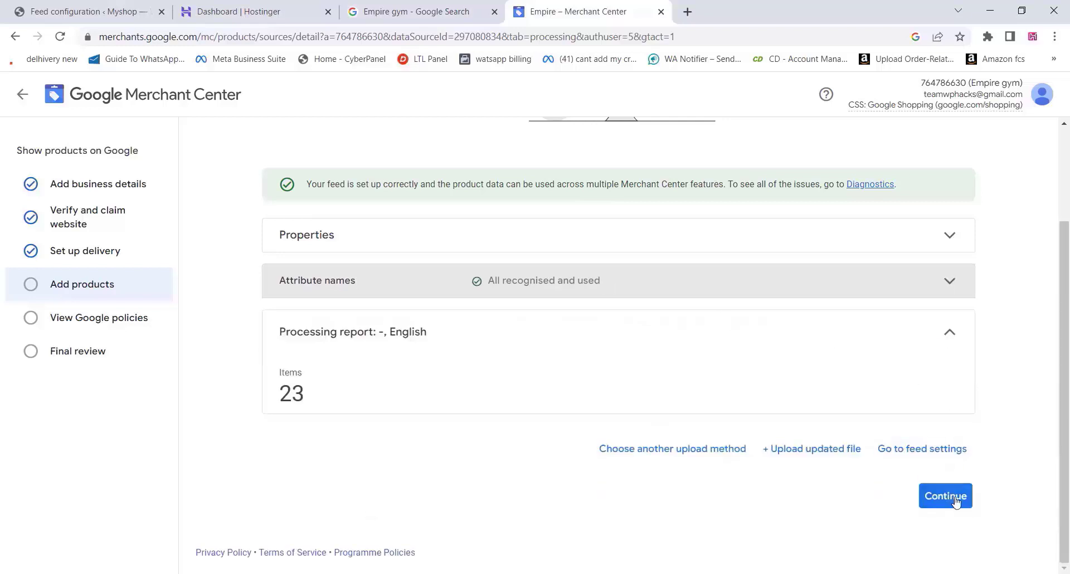
left_click(949, 501)
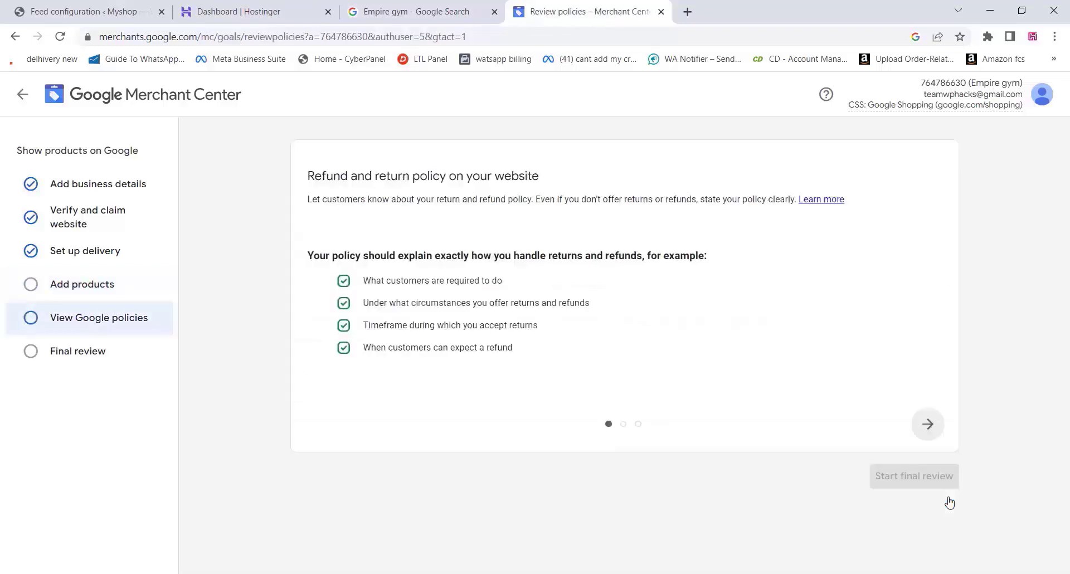
Go through the Google policy slides and start the final review
left_click(927, 425)
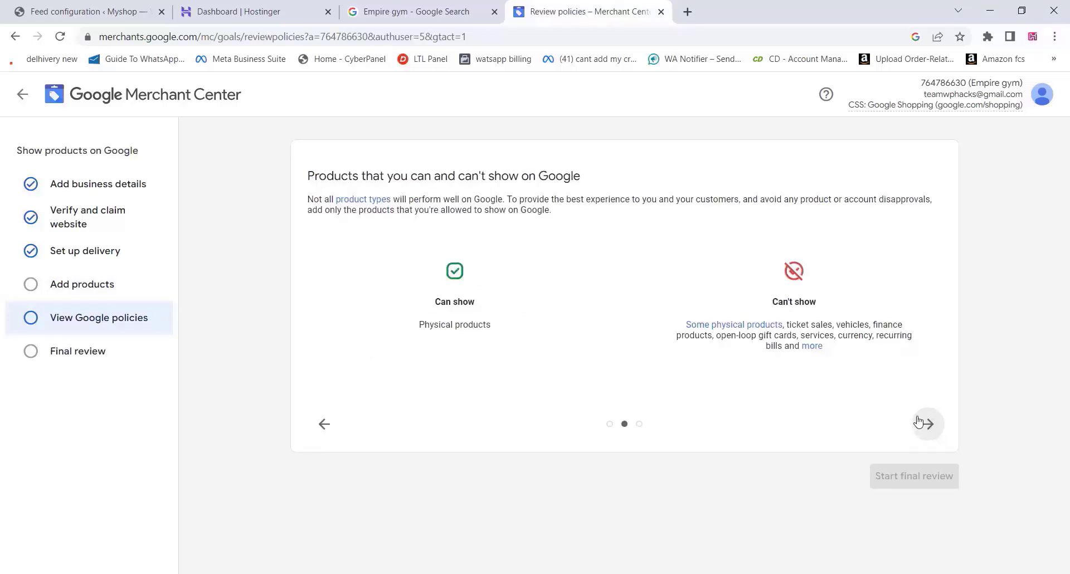
left_click(925, 426)
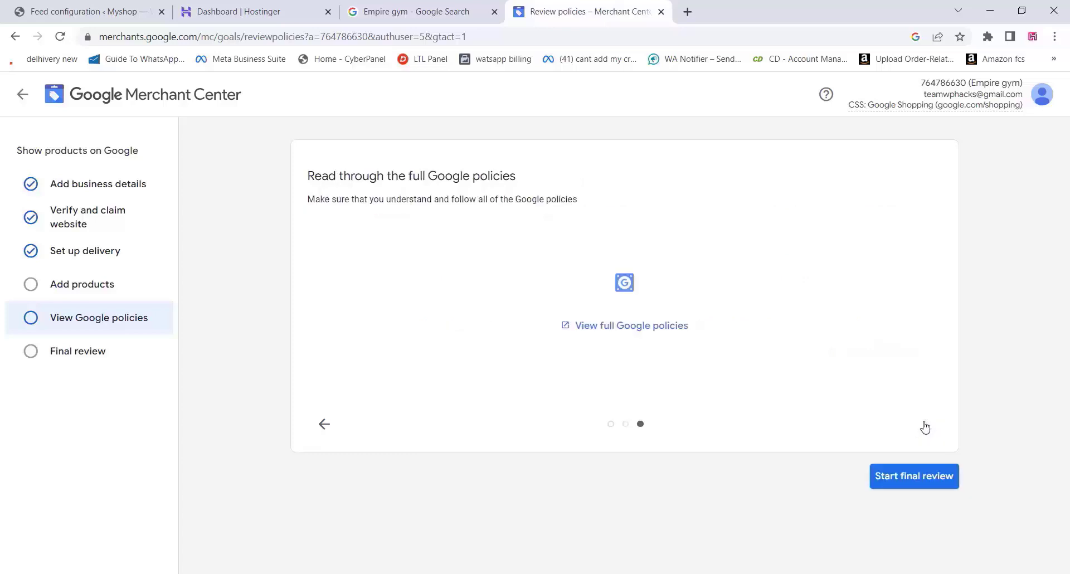
left_click(917, 482)
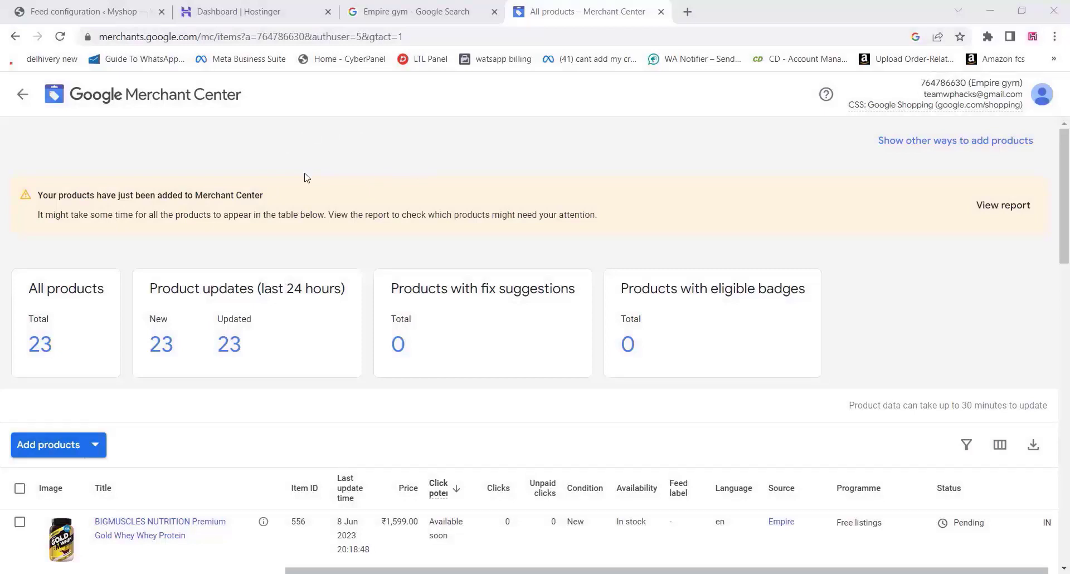
Look over the 23-product table, then go back to the account Overview
scroll(306, 177, "down", 5)
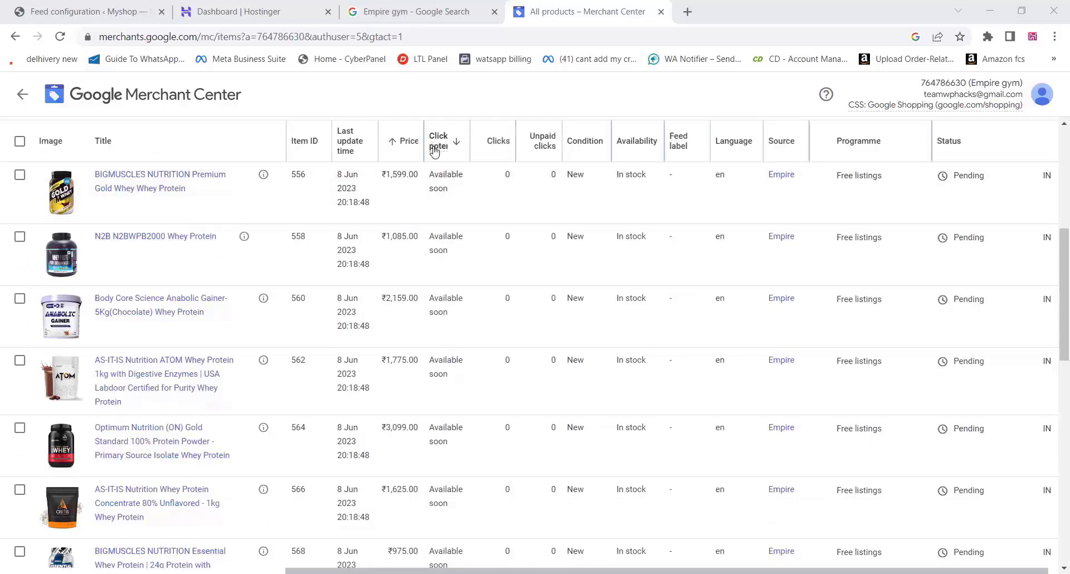
scroll(390, 139, "up", 5)
left_click(29, 99)
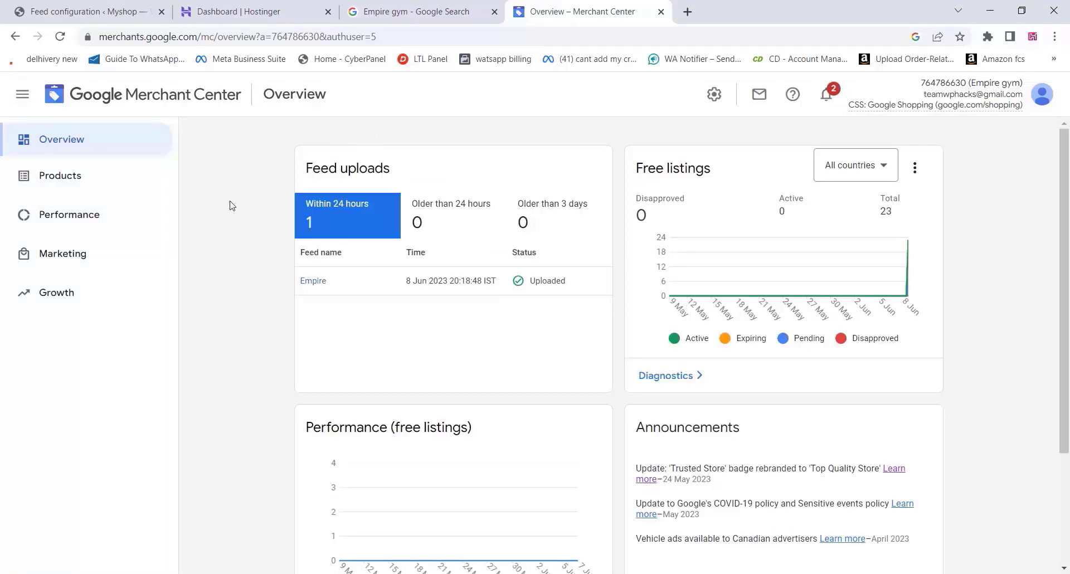
Go from Products > Diagnostics to the All products list
scroll(232, 205, "down", 3)
scroll(234, 205, "up", 3)
left_click(70, 178)
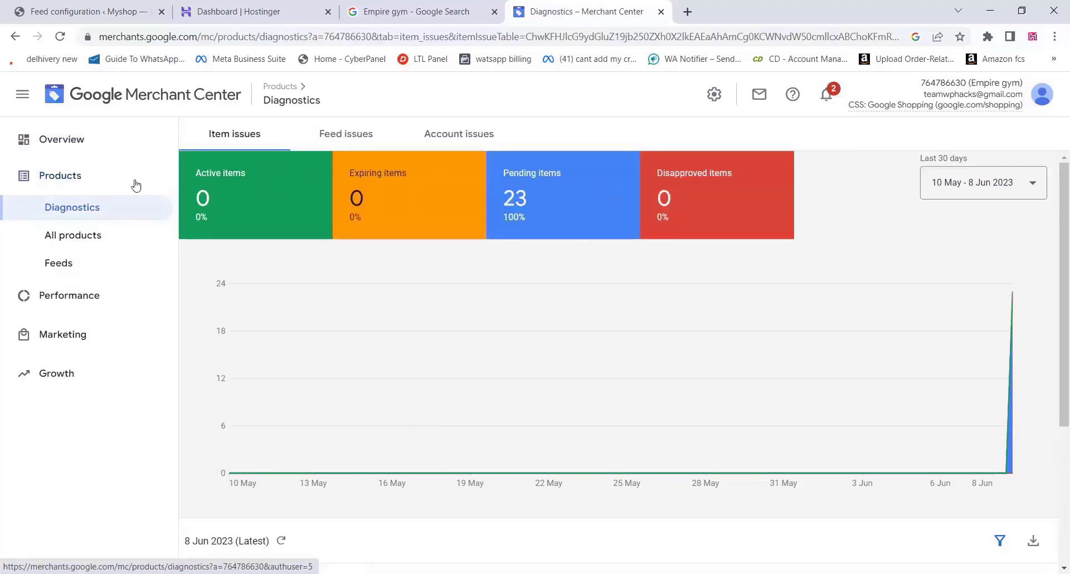
left_click(78, 236)
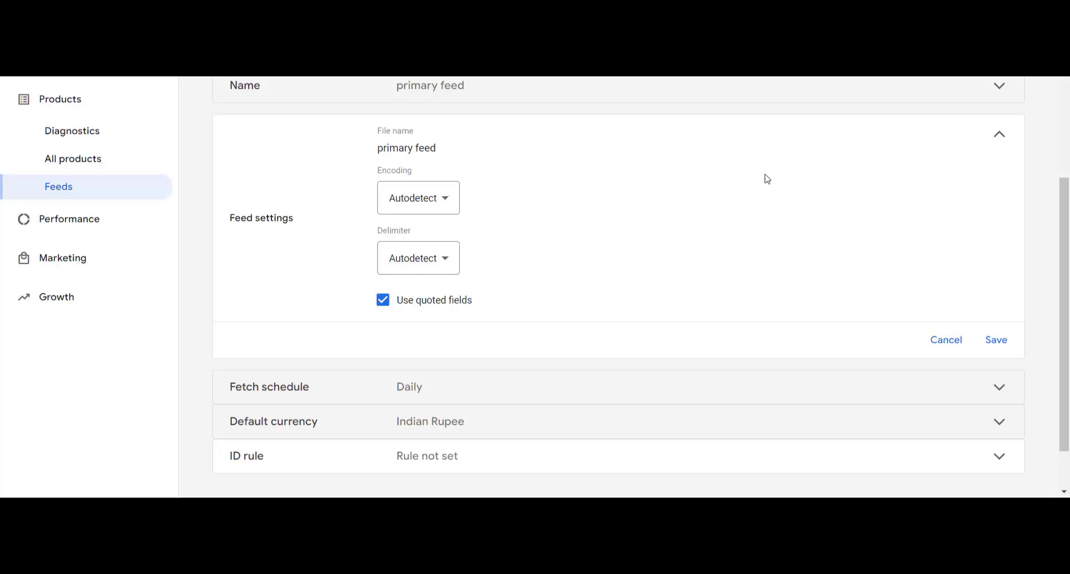
Leave encoding and delimiter on Autodetect and expand the primary feed's fetch schedule
left_click(436, 200)
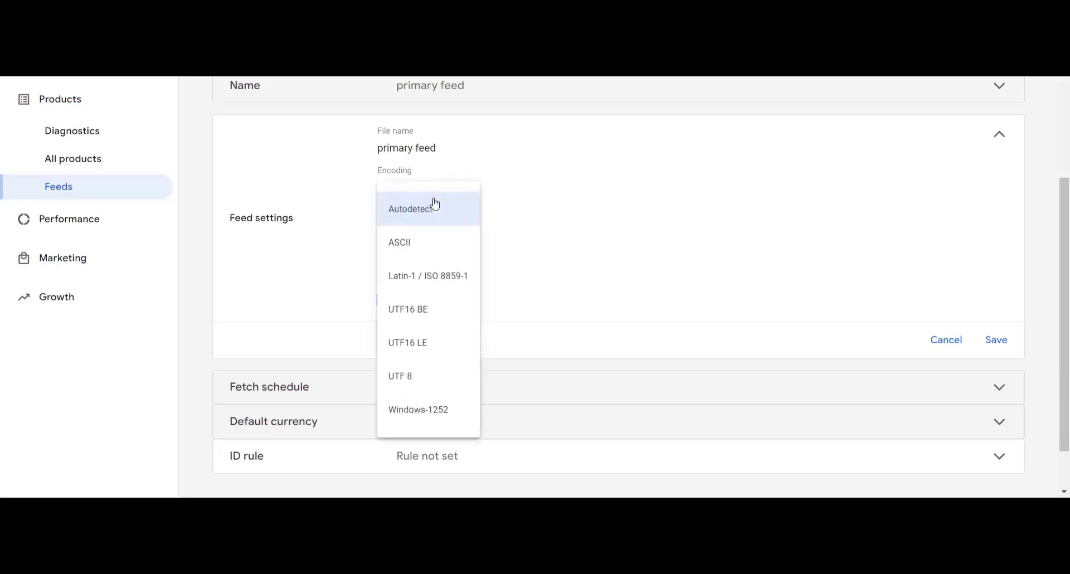
left_click(554, 202)
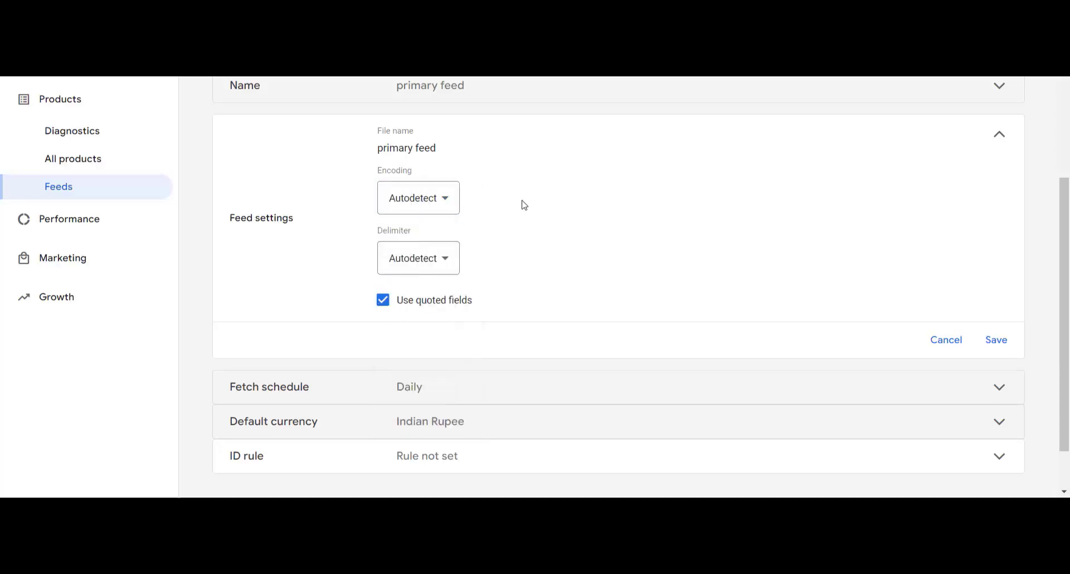
left_click(438, 271)
left_click(585, 260)
left_click(646, 390)
scroll(642, 412, "down", 1)
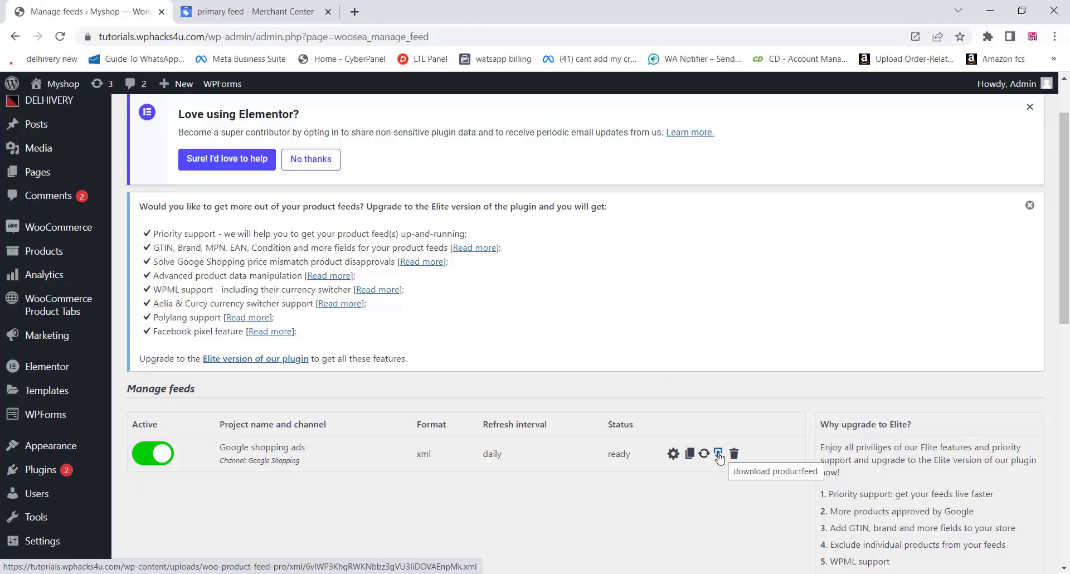
Open the Google shopping ads feed XML in a new tab and copy its web address
left_click(719, 455)
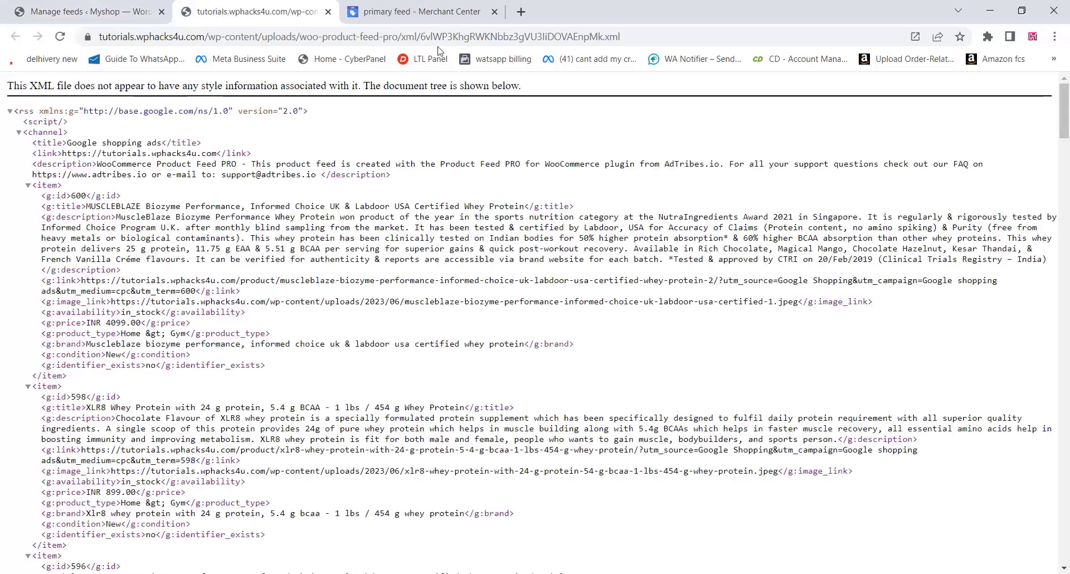
left_click(426, 35)
right_click(426, 37)
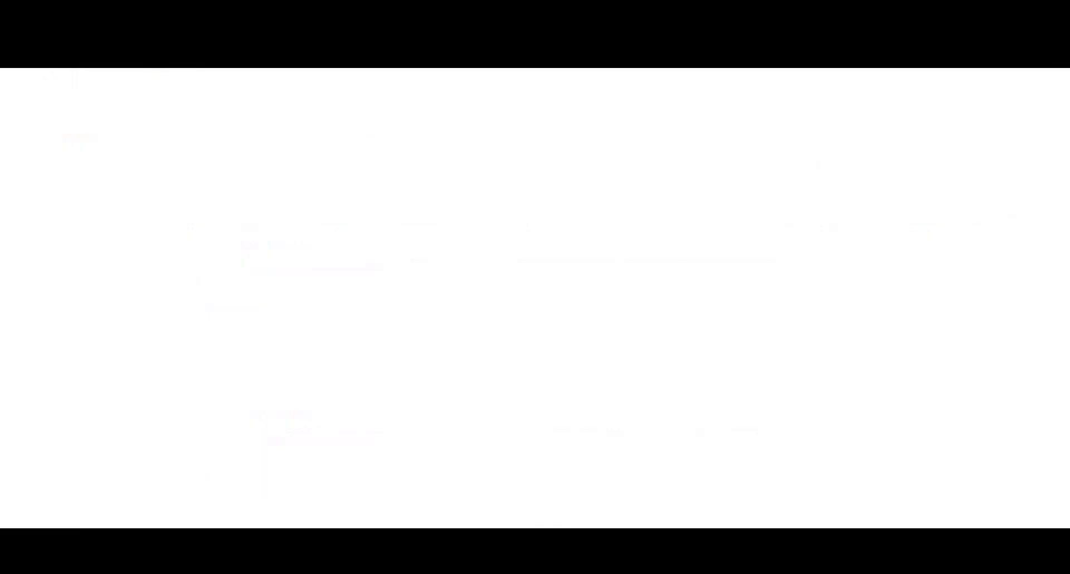
Paste the Product Feed PRO XML address, ending in .xml, into the File URL field
right_click(396, 158)
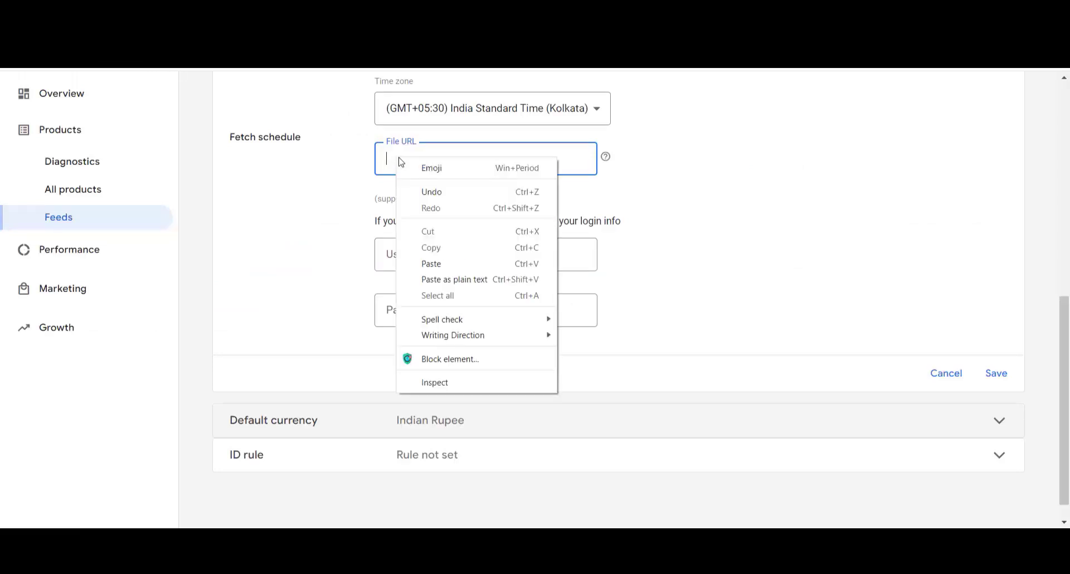
left_click(438, 264)
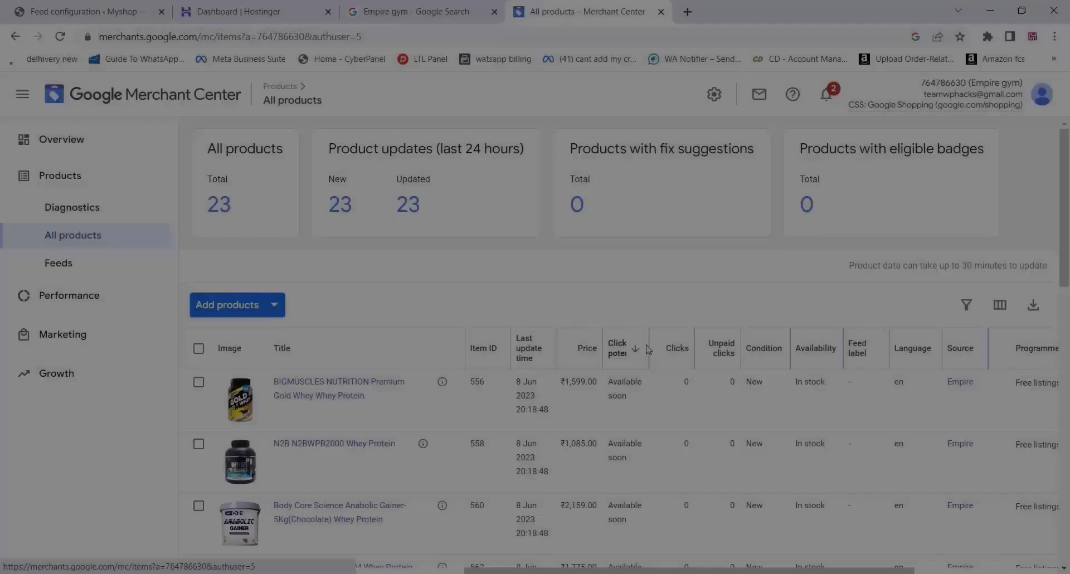
Open the BIGMUSCLES NUTRITION Premium Gold Whey details page, priced ₹1,599.00 and pending review
scroll(358, 214, "down", 3)
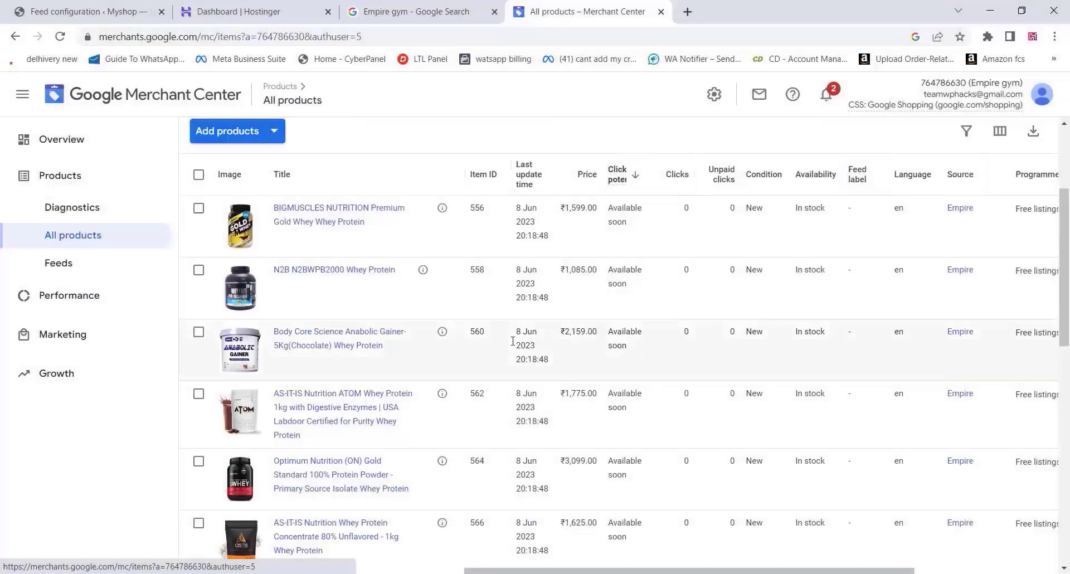
left_click(344, 213)
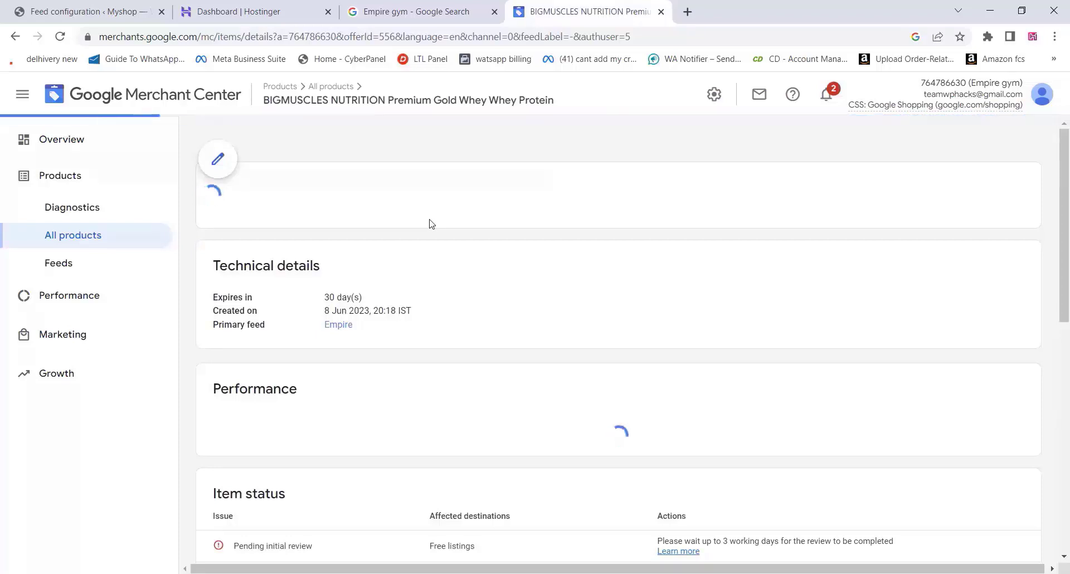
scroll(429, 223, "down", 5)
scroll(429, 224, "up", 6)
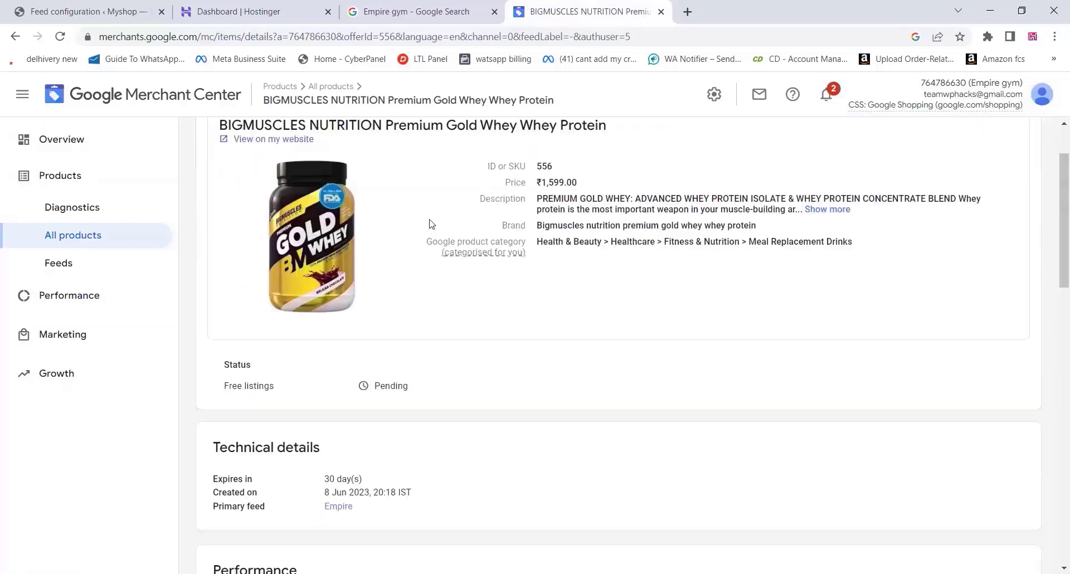